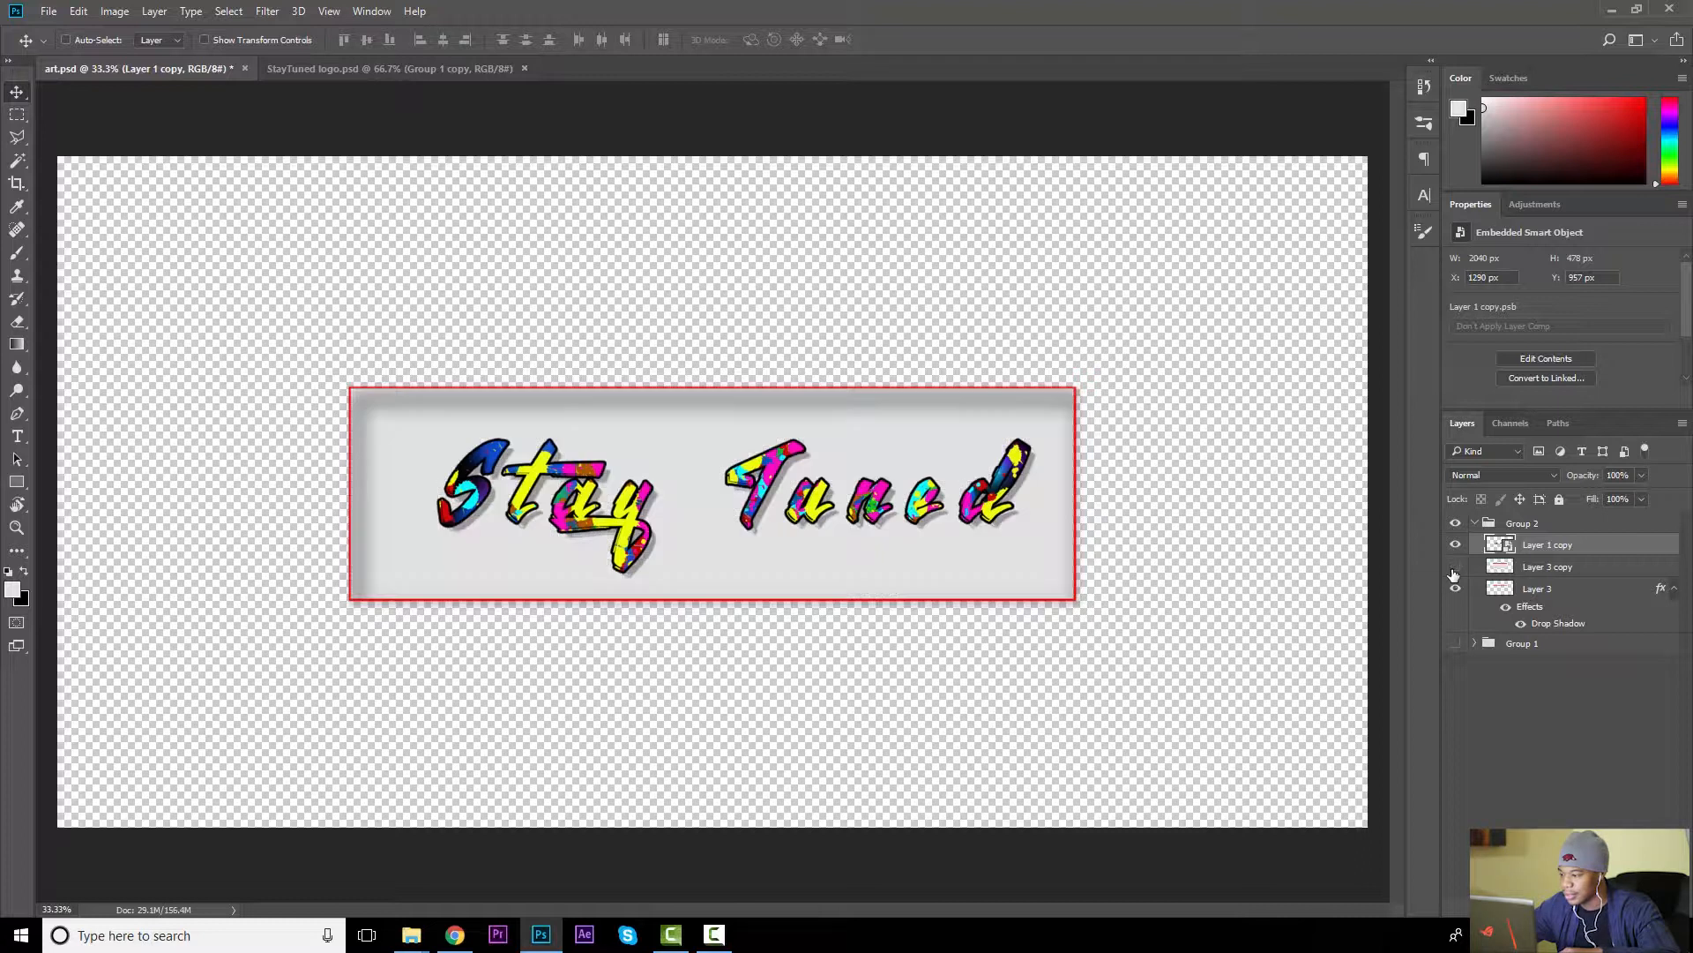
Toggle the visibility of Layer 3 copy and Layer 3 to inspect the banner, and view the StayTuned logo document for reference
{"action": "left_click", "coordinate": [1454, 567]}
{"action": "left_click", "coordinate": [1456, 588]}
{"action": "left_click", "coordinate": [1455, 588]}
{"action": "left_click", "coordinate": [1456, 588]}
{"action": "left_click", "coordinate": [414, 70]}
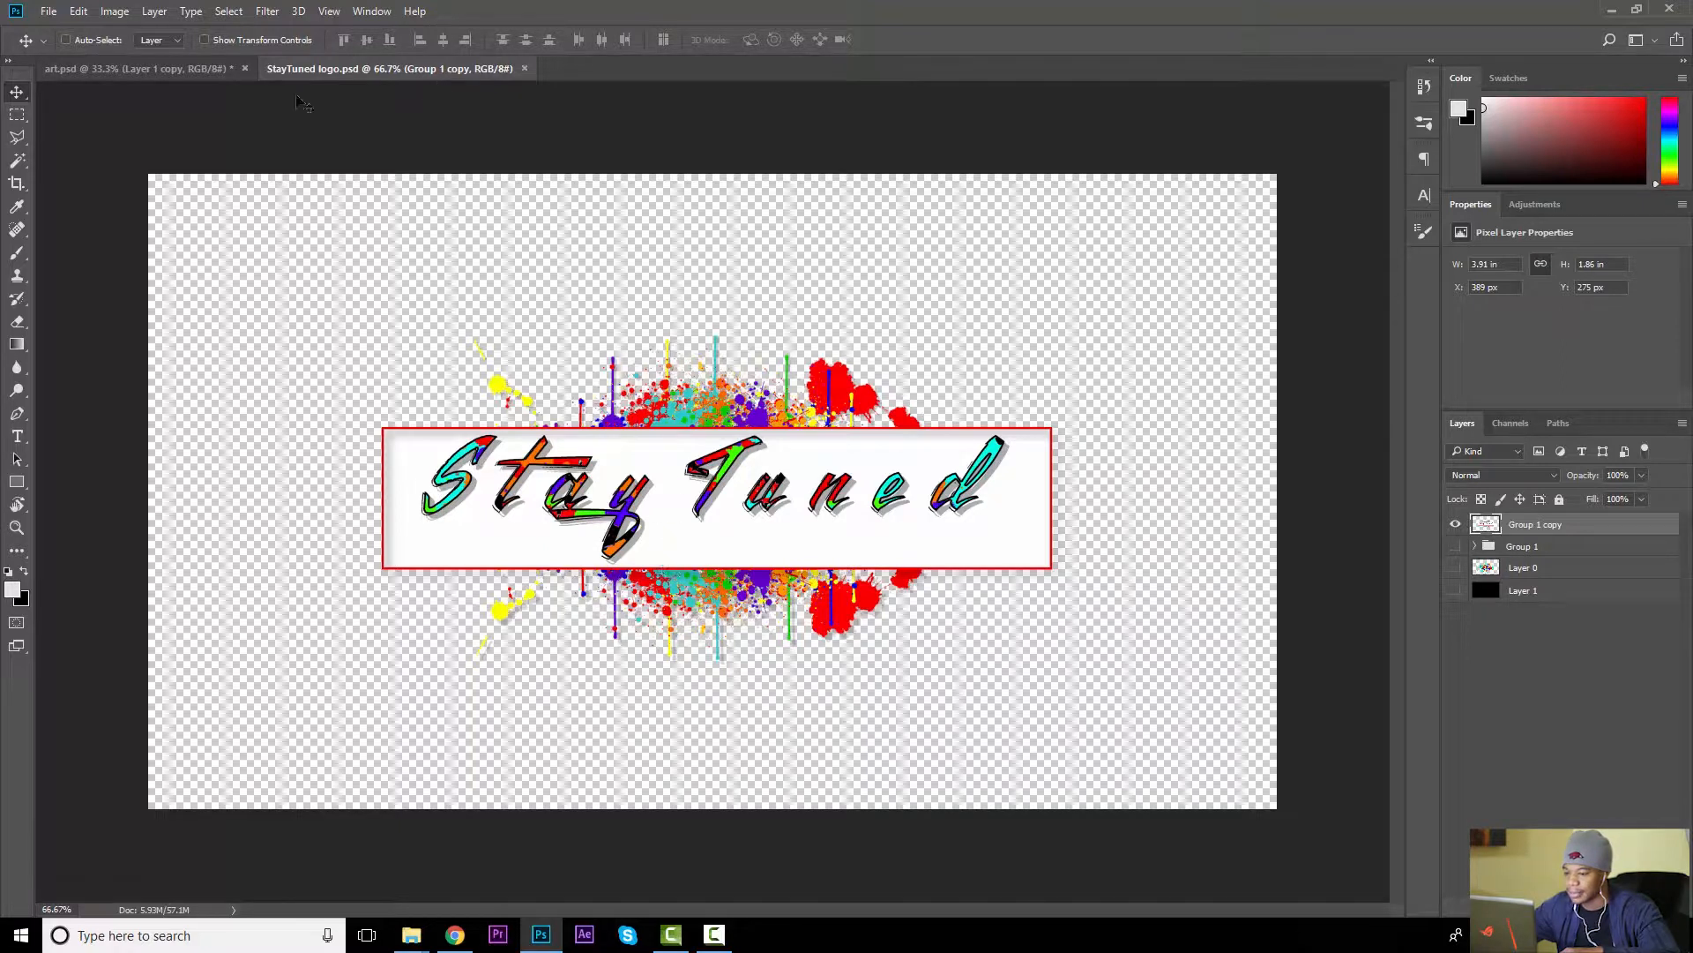
{"action": "left_click", "coordinate": [192, 69]}
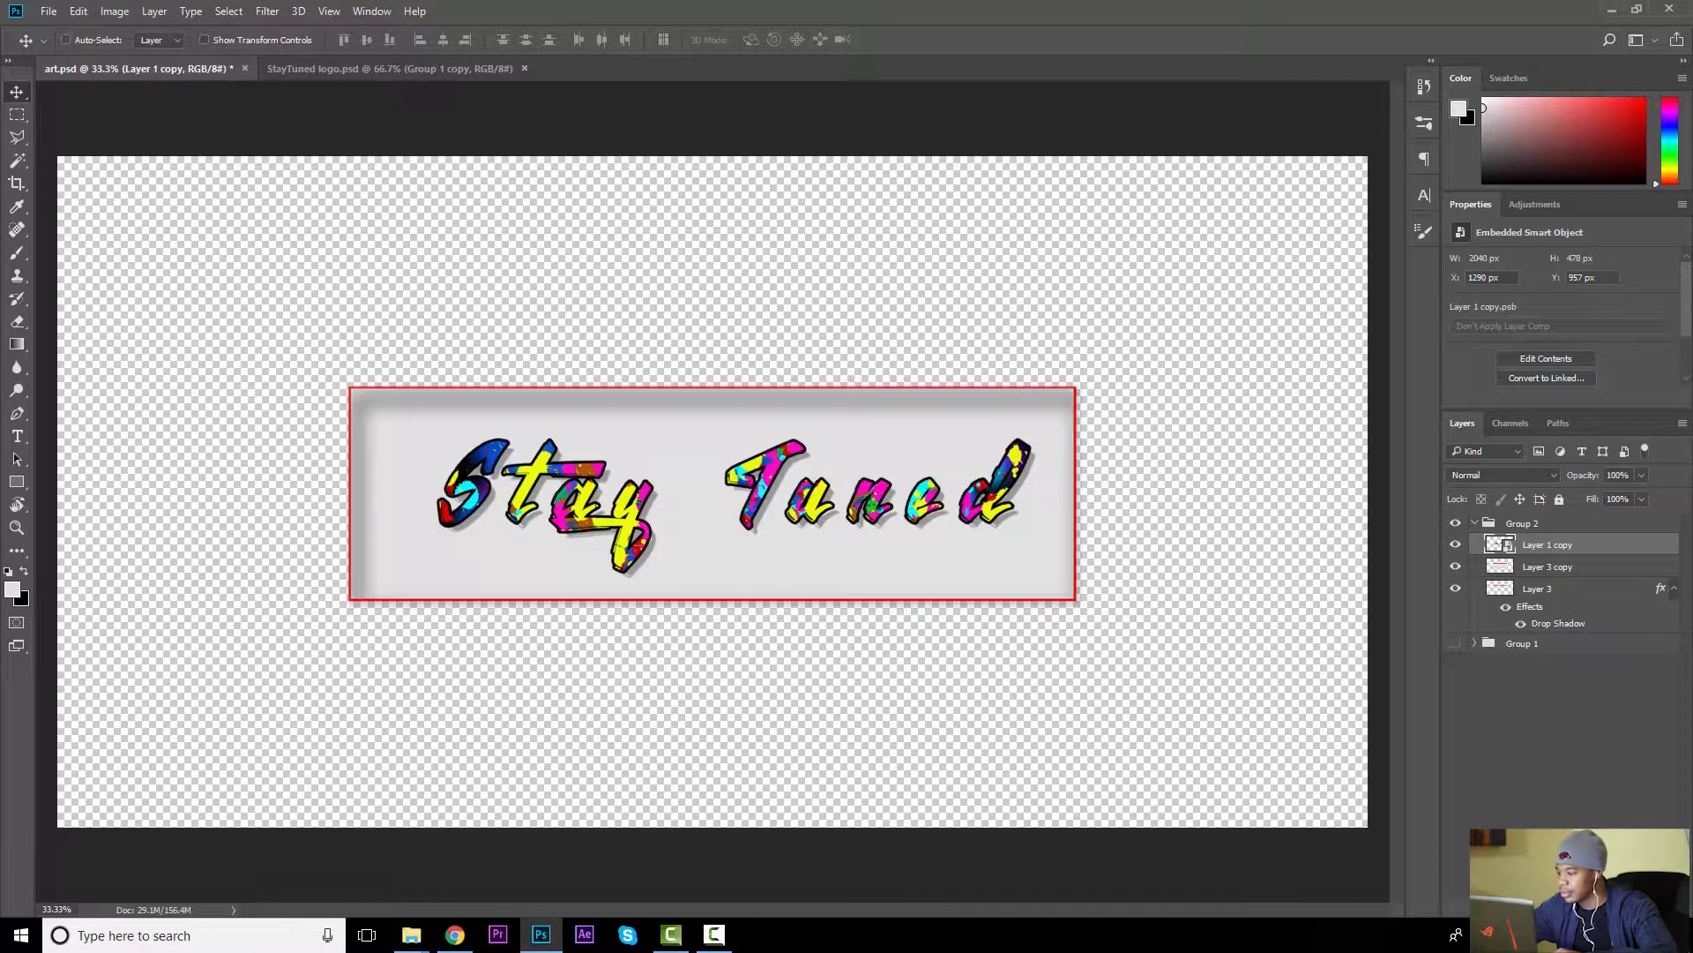
Add a new empty layer beneath Layer 3 and choose the splatter_03 brush
{"action": "key", "text": "ctrl+shift+alt+n"}
{"action": "left_click_drag", "start_coordinate": [1539, 544], "coordinate": [1540, 641]}
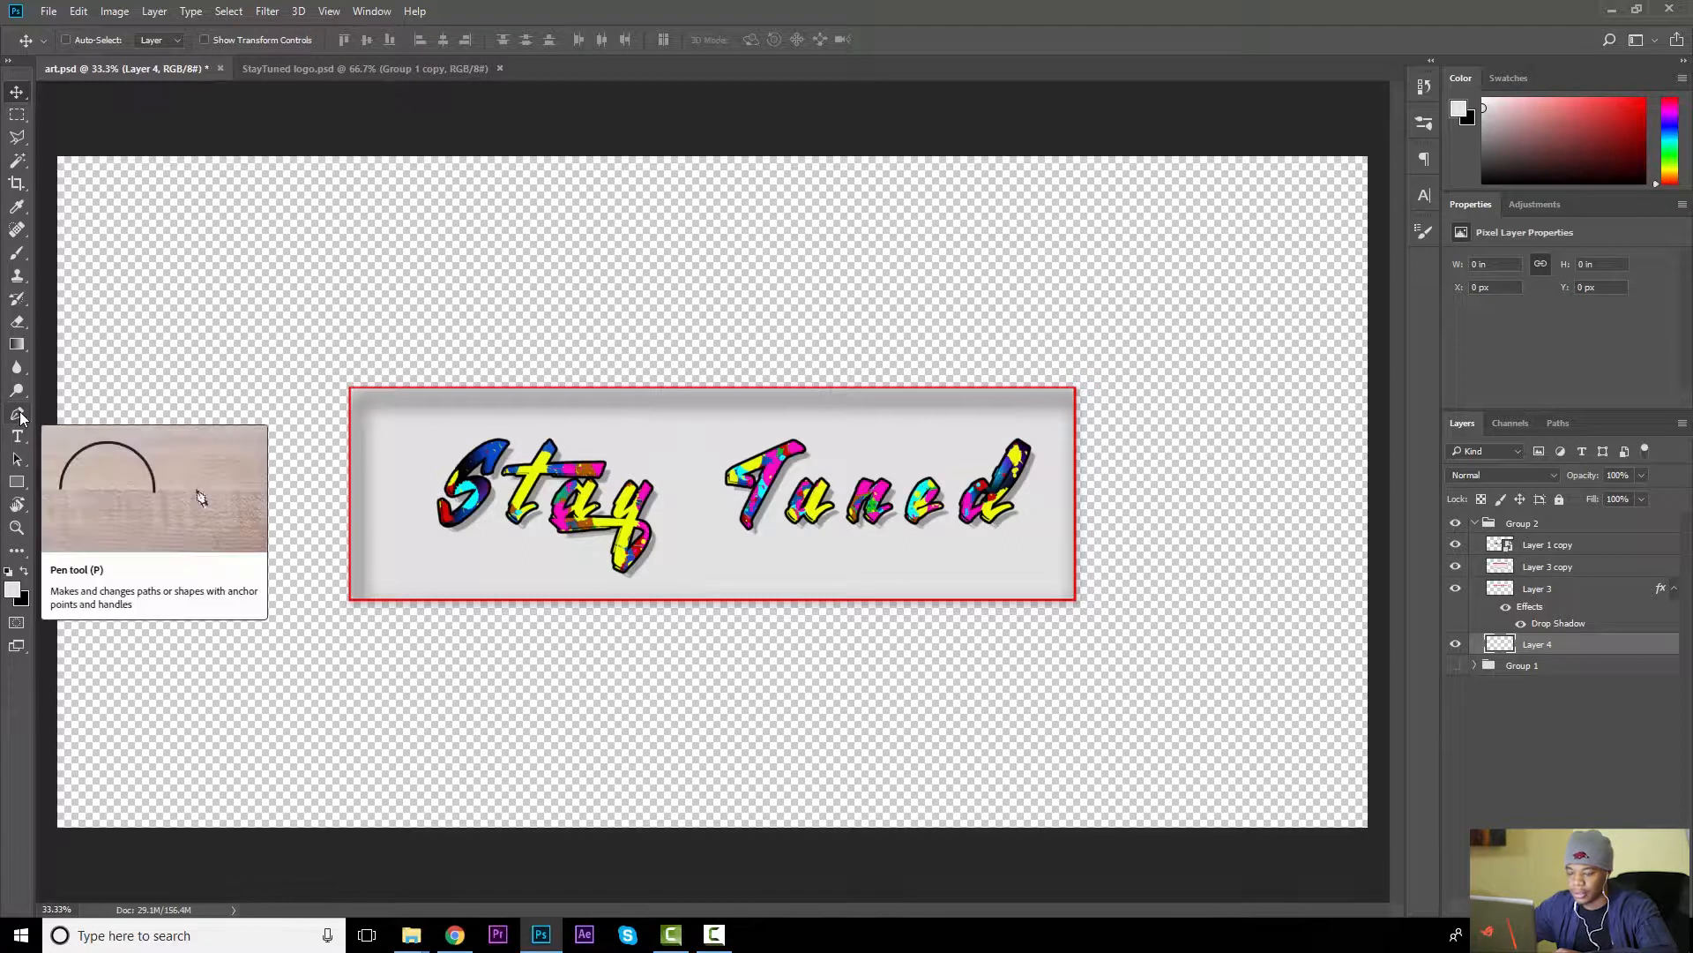
{"action": "key", "text": "b"}
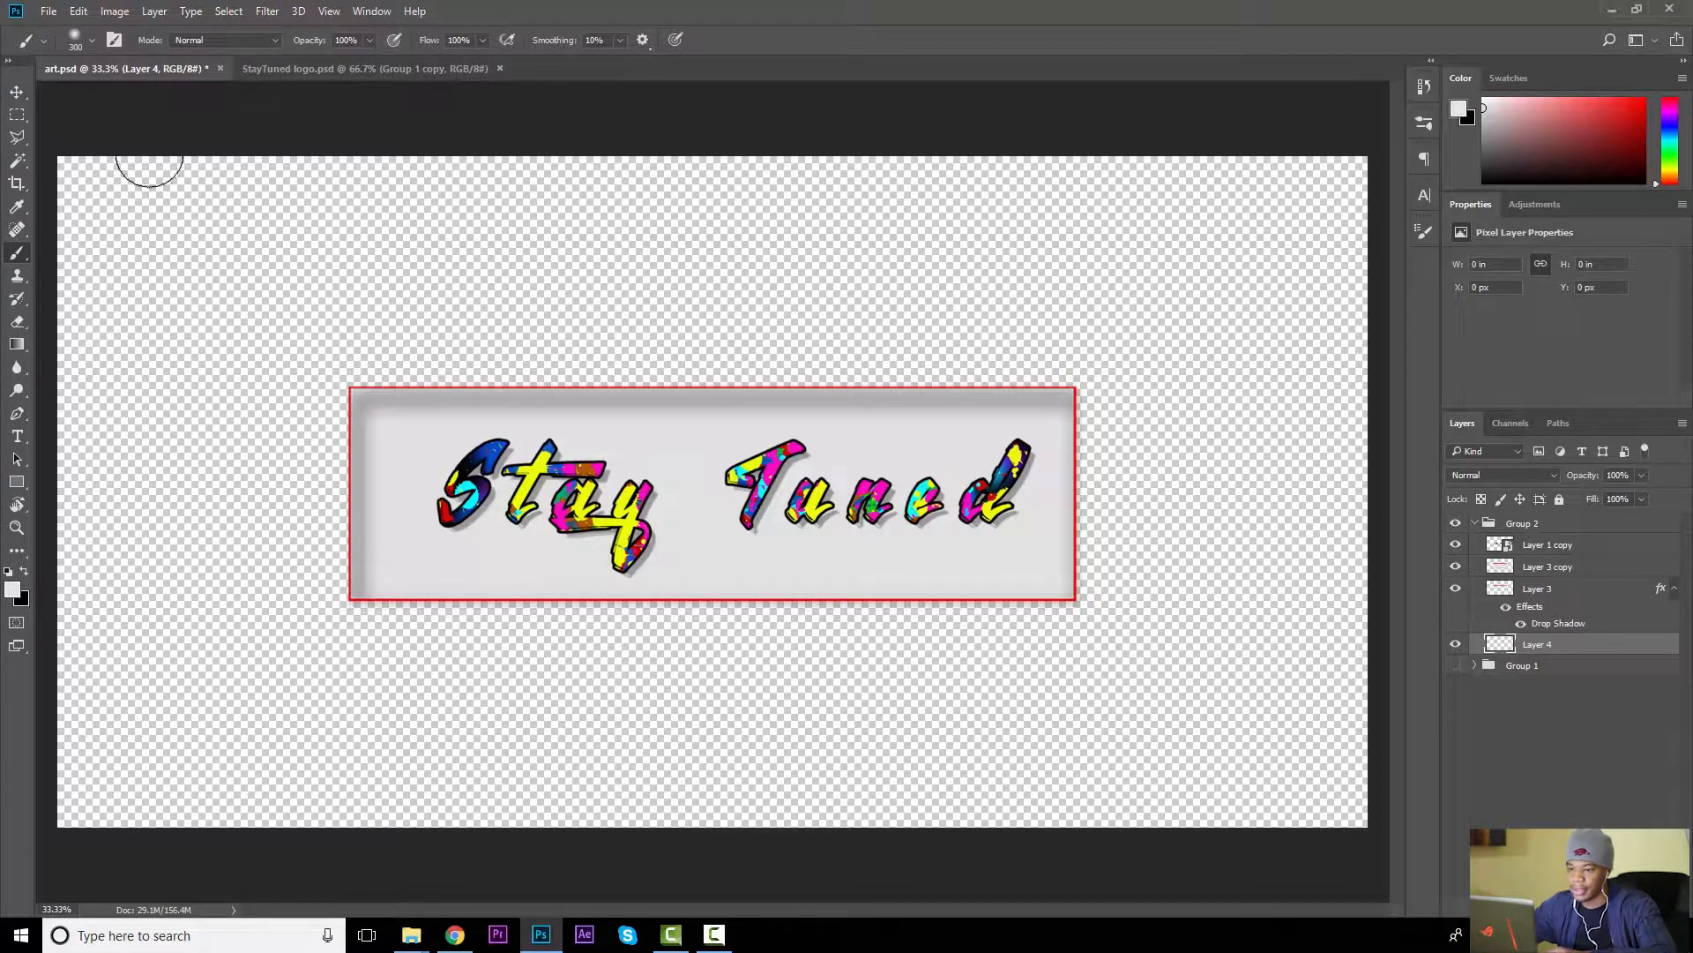
{"action": "left_click", "coordinate": [91, 40]}
{"action": "scroll", "coordinate": [178, 308], "scroll_direction": "down", "scroll_amount": 10}
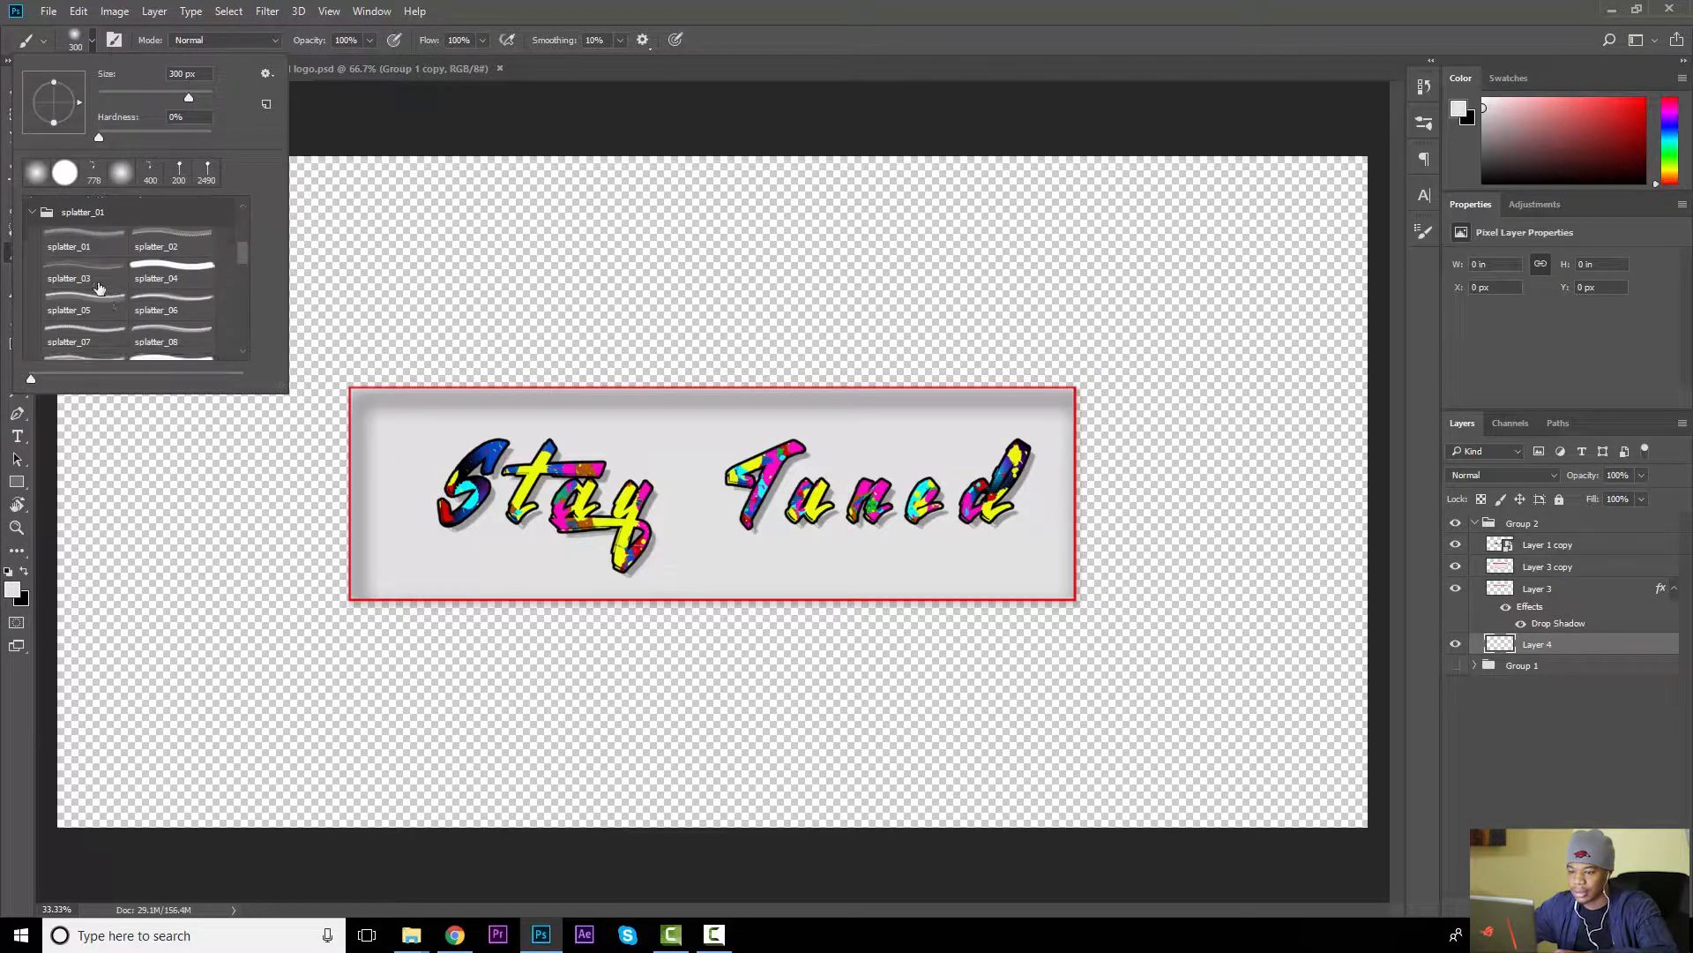
{"action": "left_click", "coordinate": [91, 266]}
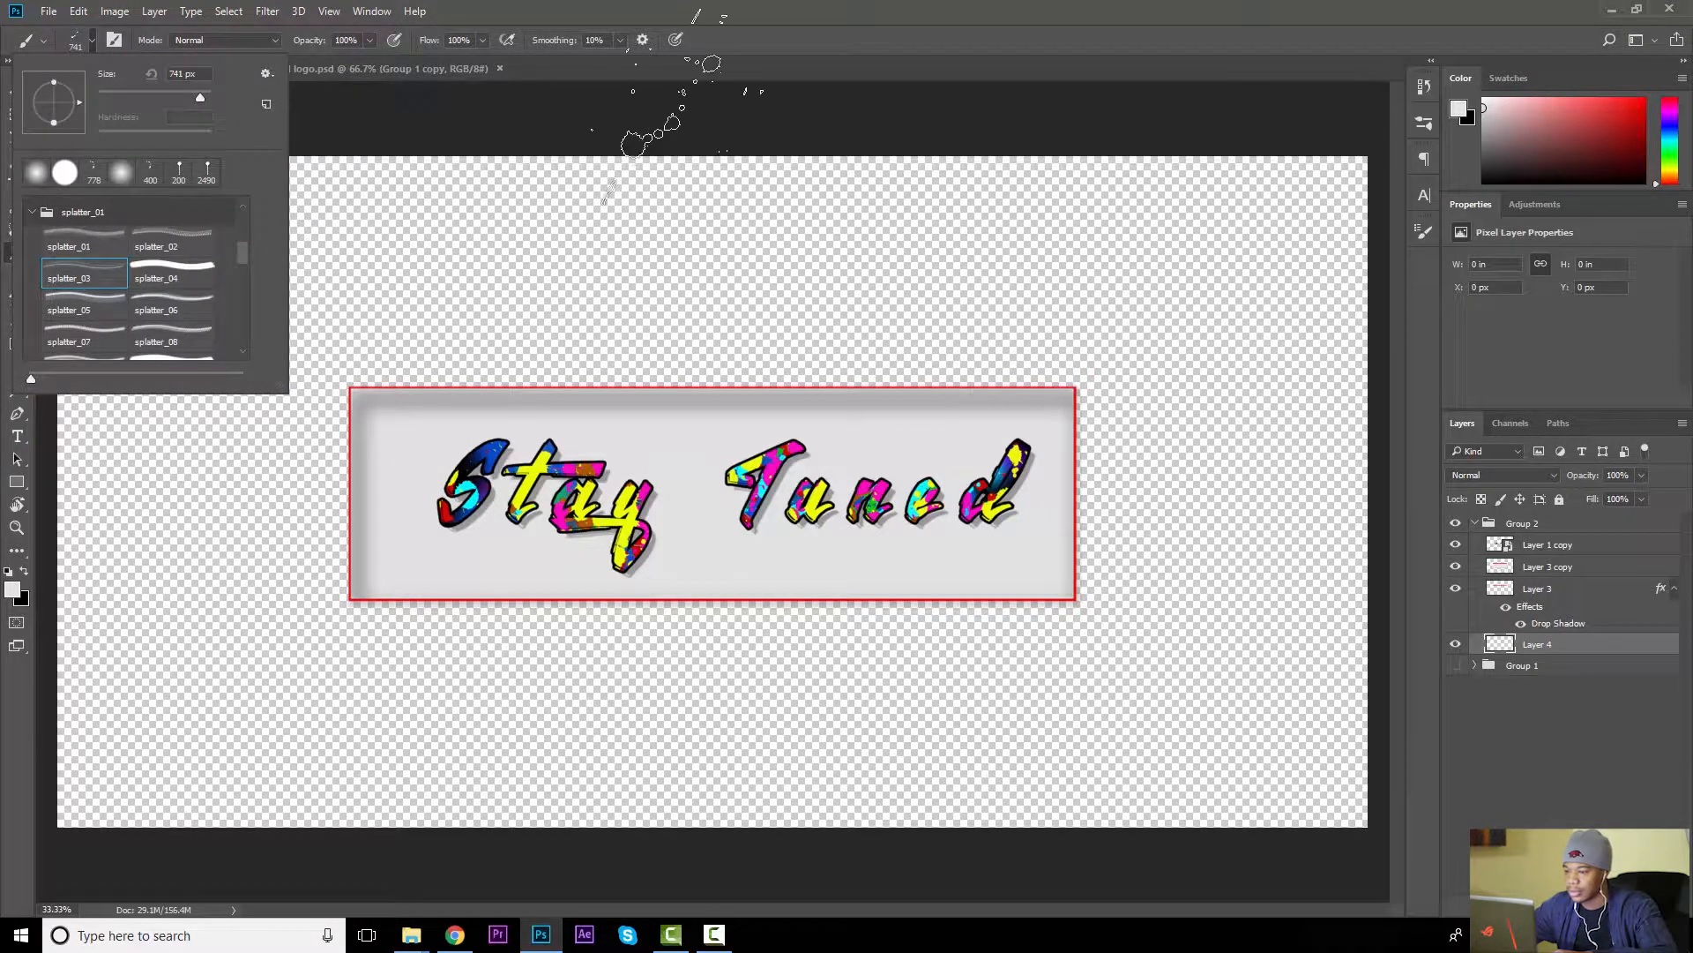
{"action": "left_click", "coordinate": [836, 24]}
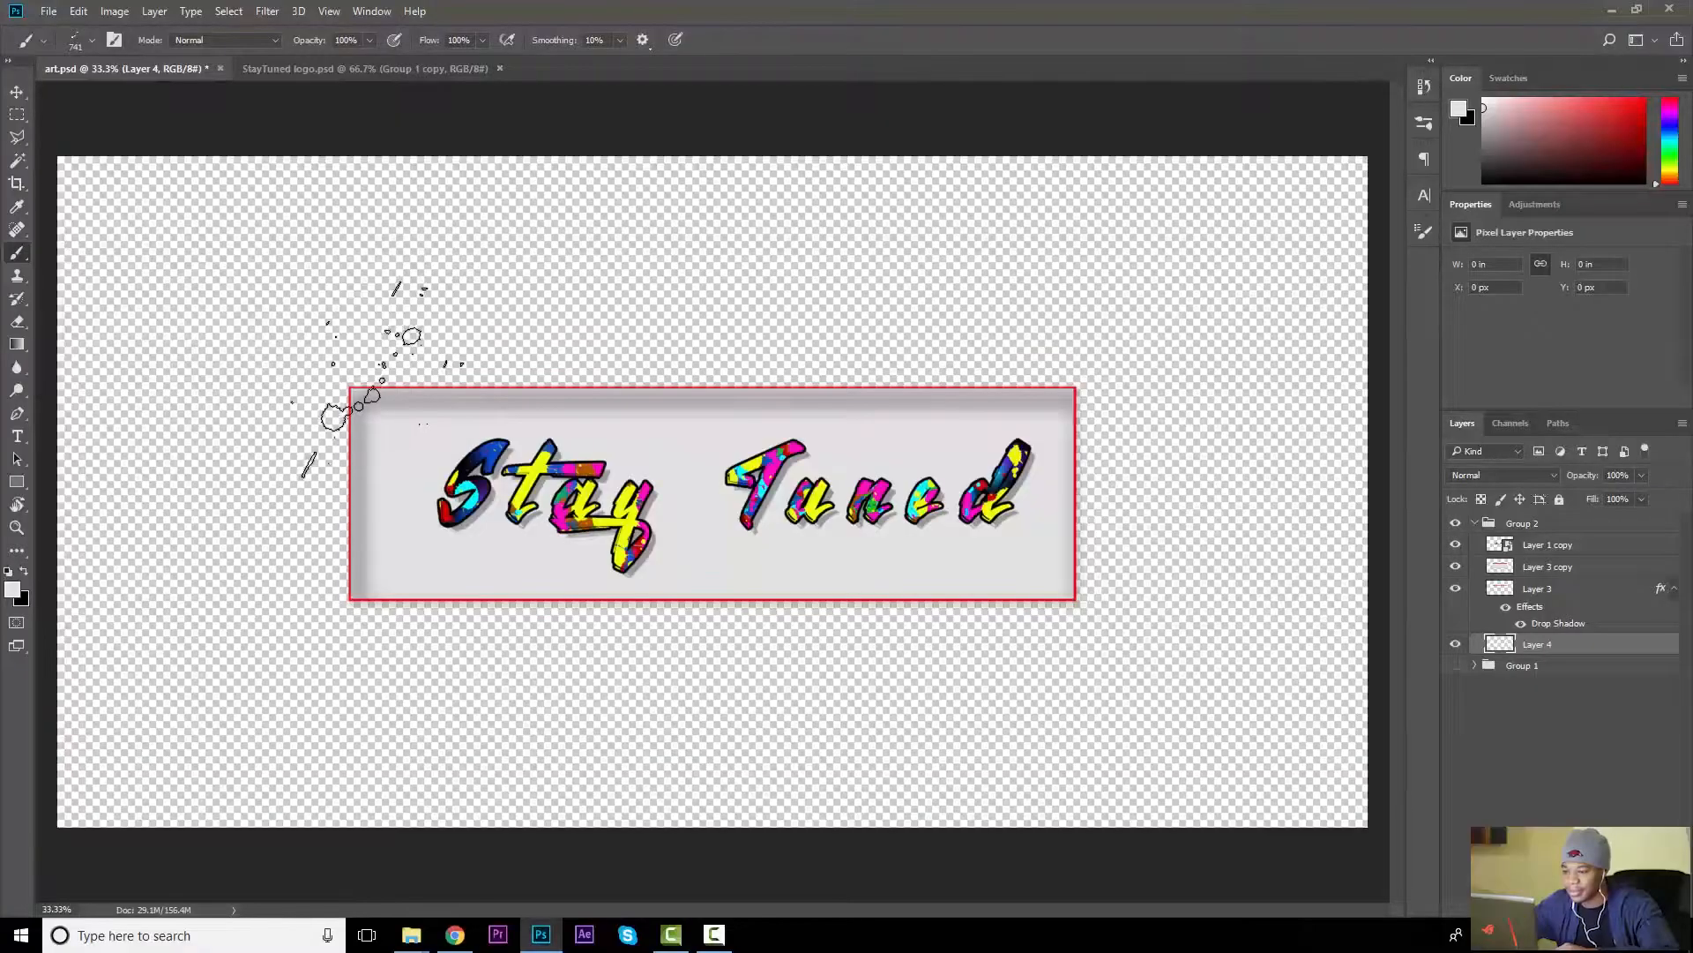
Set the foreground colour to red ff0000 and paint splatters along the banner's top edge and upper-left corner
{"action": "left_click", "coordinate": [12, 589]}
{"action": "left_click_drag", "start_coordinate": [801, 281], "coordinate": [897, 238]}
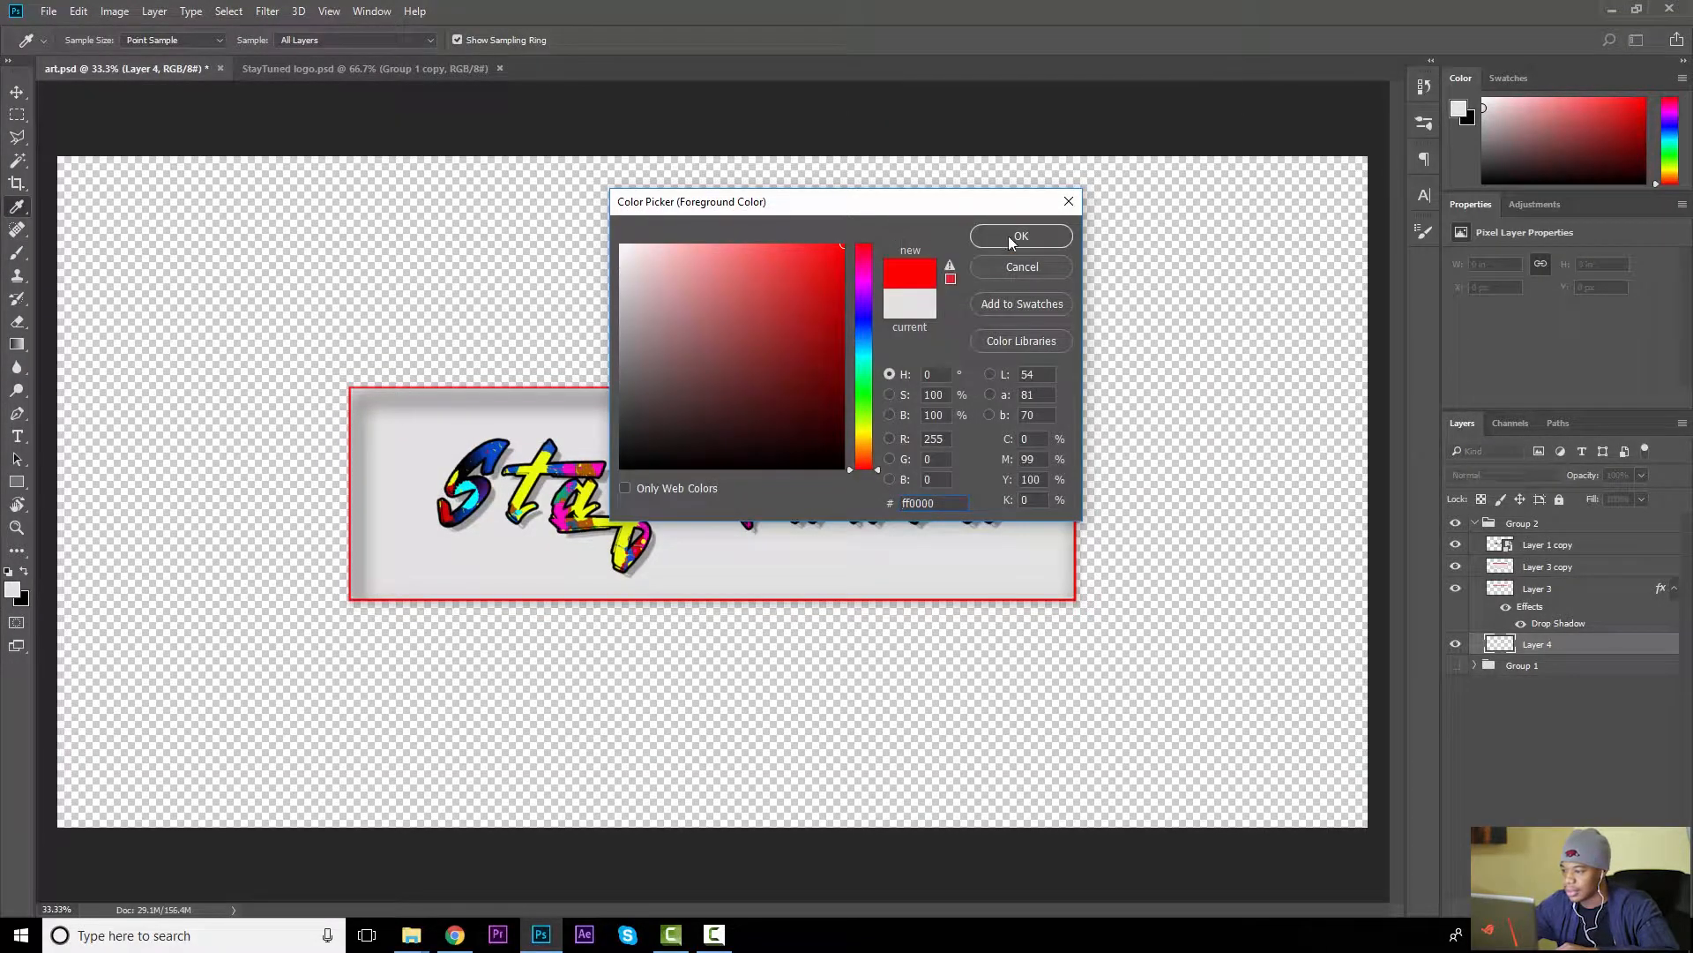
{"action": "left_click", "coordinate": [1010, 238]}
{"action": "left_click", "coordinate": [344, 391]}
{"action": "left_click", "coordinate": [453, 402]}
{"action": "mouse_move", "coordinate": [370, 375]}
{"action": "left_mouse_down"}
{"action": "mouse_move", "coordinate": [585, 396]}
{"action": "mouse_move", "coordinate": [697, 462]}
{"action": "left_mouse_up"}
{"action": "left_click", "coordinate": [864, 390]}
{"action": "left_click_drag", "start_coordinate": [772, 338], "coordinate": [820, 419]}
{"action": "mouse_move", "coordinate": [961, 378]}
{"action": "left_mouse_down"}
{"action": "mouse_move", "coordinate": [713, 396]}
{"action": "mouse_move", "coordinate": [921, 448]}
{"action": "mouse_move", "coordinate": [437, 395]}
{"action": "left_mouse_up"}
{"action": "left_click", "coordinate": [744, 392]}
Change the foreground colour to blue 0078ff and paint splatters along the banner's top edge and upper-left corner
{"action": "left_click", "coordinate": [15, 591]}
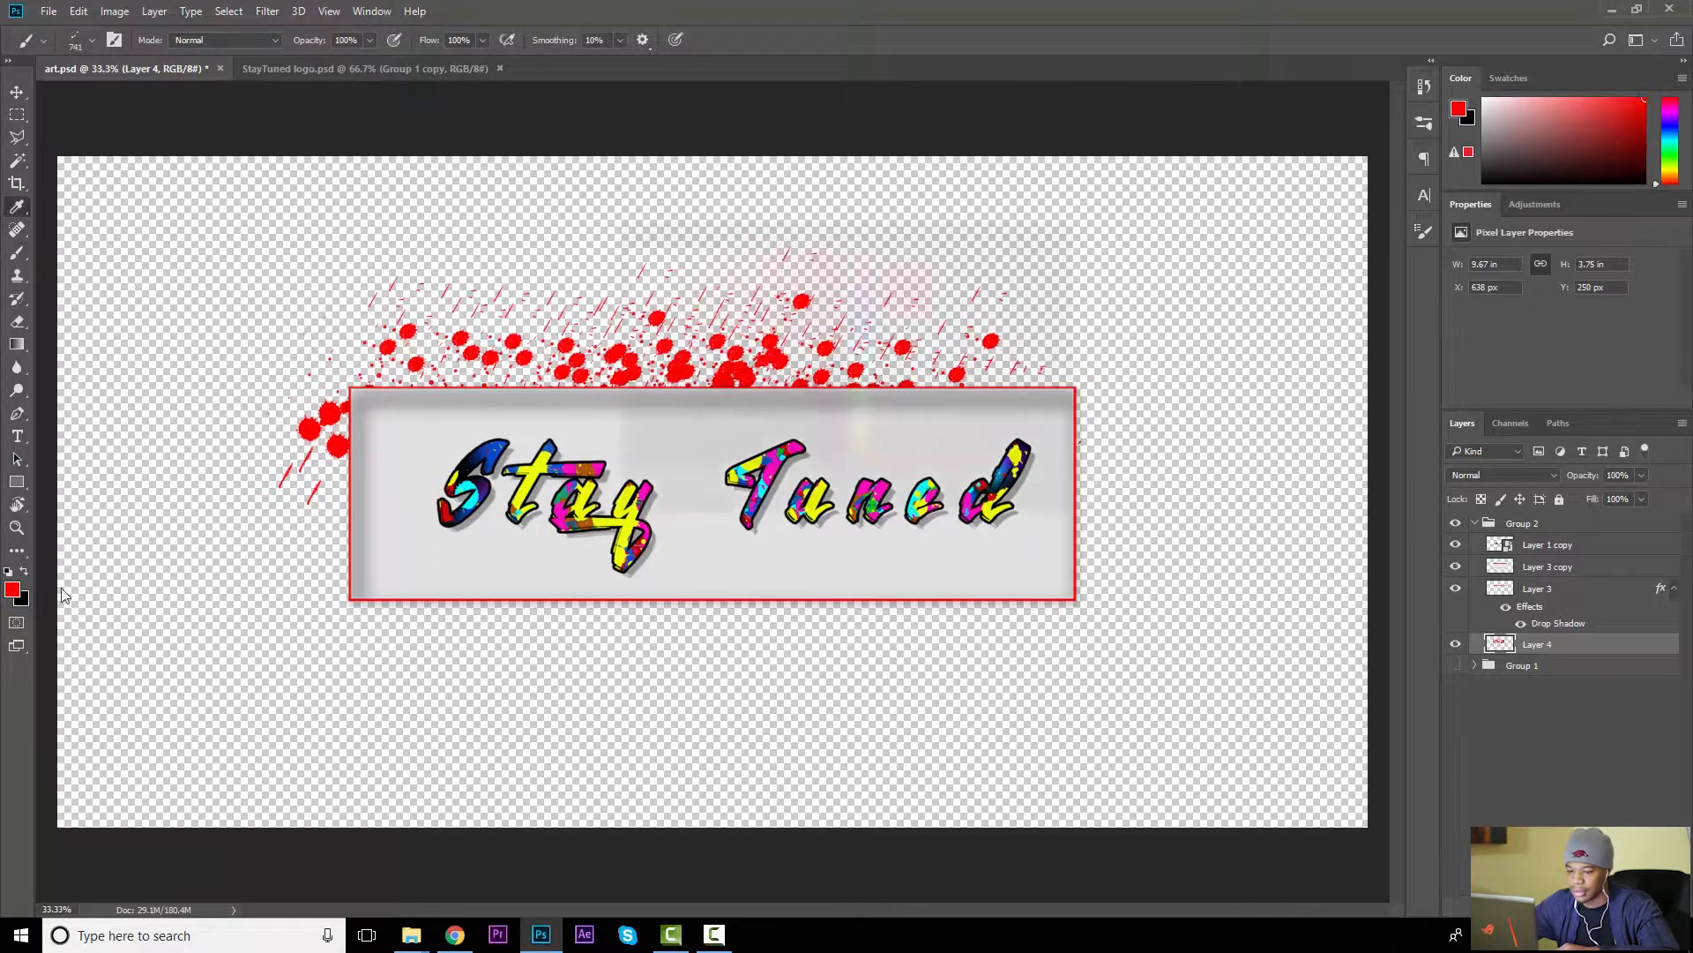
{"action": "left_click", "coordinate": [870, 338]}
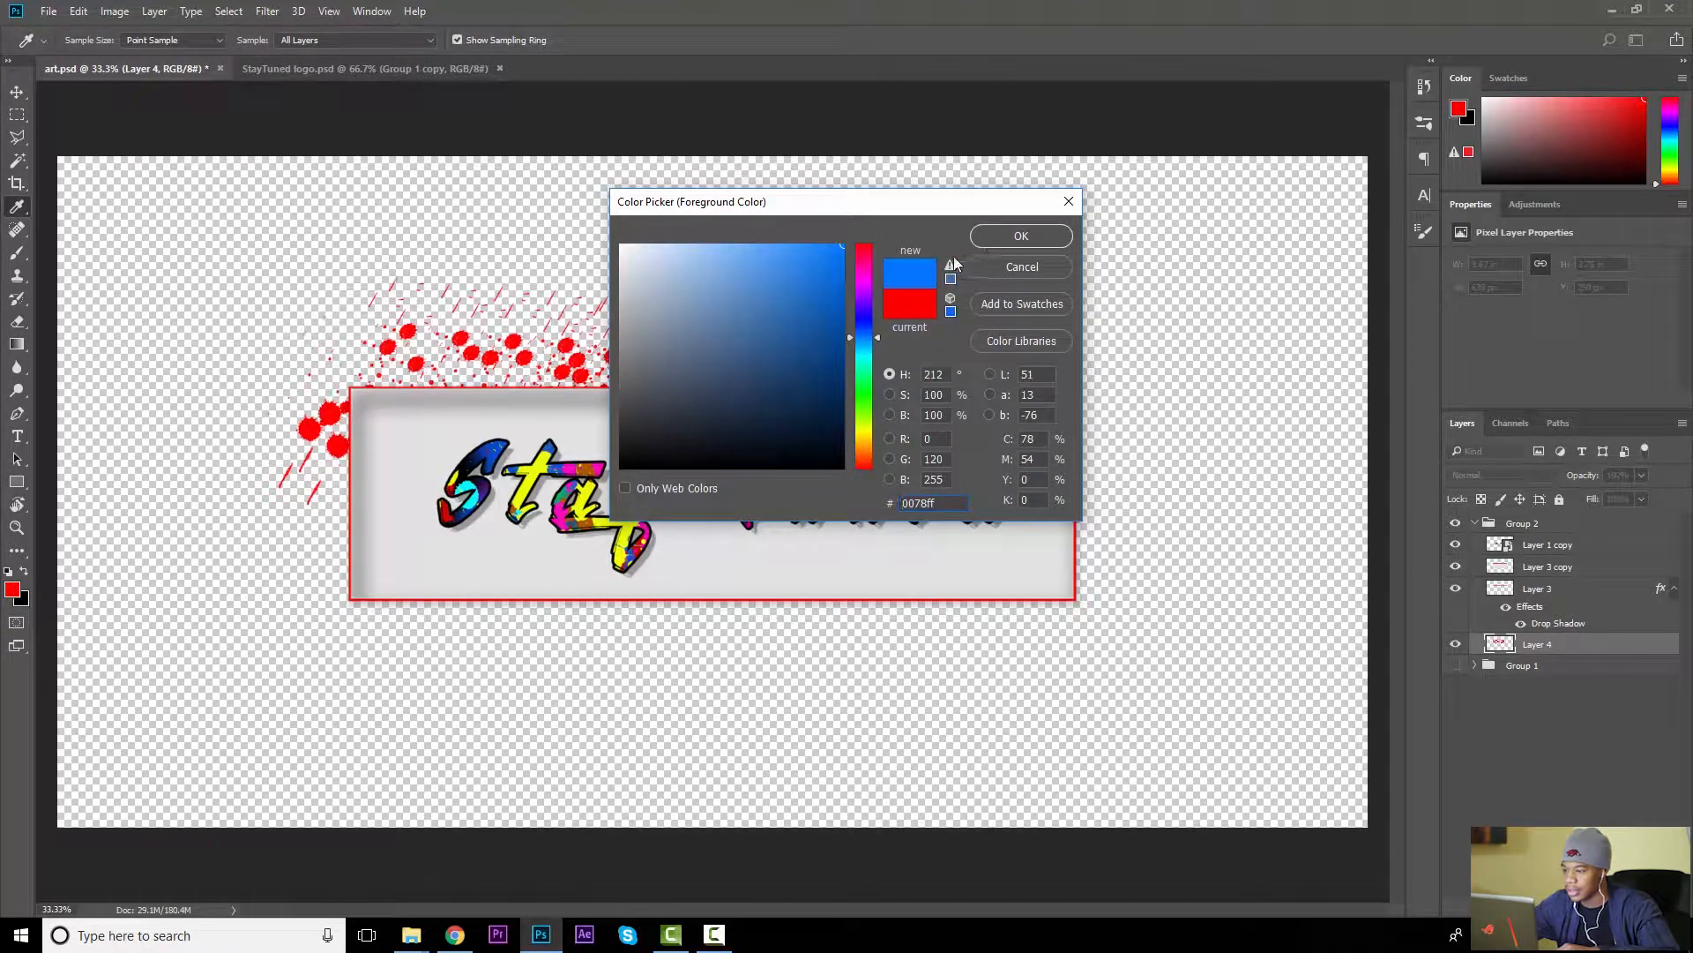
{"action": "left_click", "coordinate": [1021, 236]}
{"action": "left_click_drag", "start_coordinate": [406, 416], "coordinate": [965, 441]}
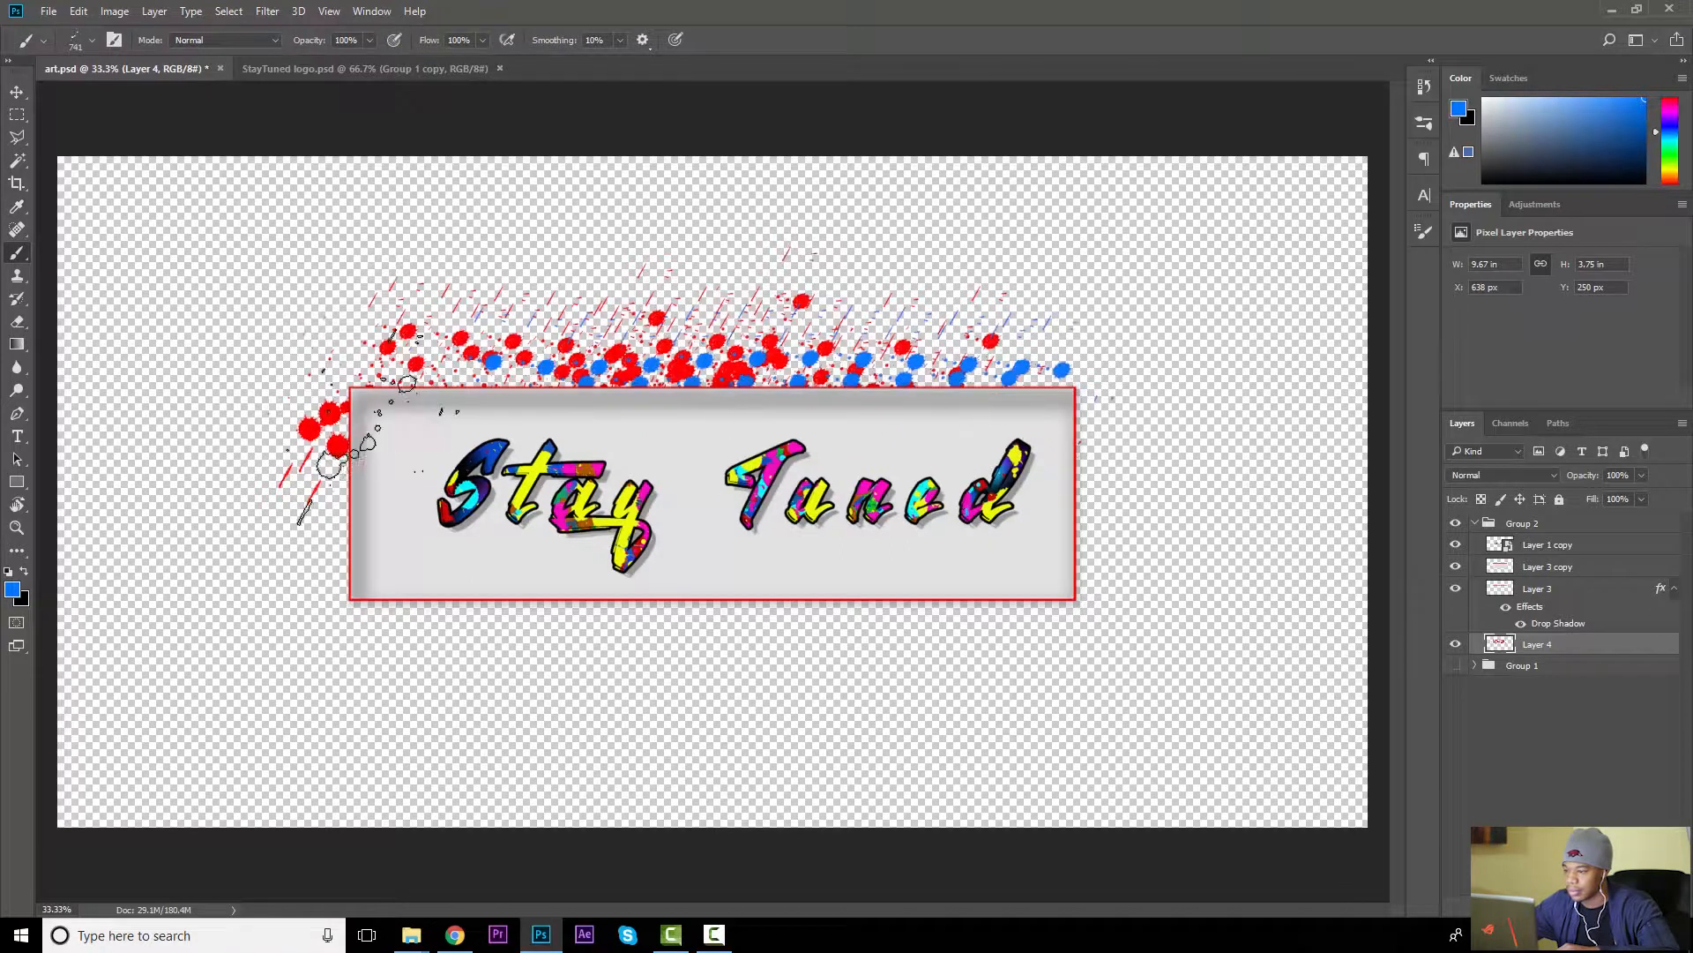
{"action": "left_click", "coordinate": [328, 432]}
Rotate the splatter_03 brush tip to a new angle and paint more blue splatters across the banner's top edge
{"action": "left_click", "coordinate": [92, 41]}
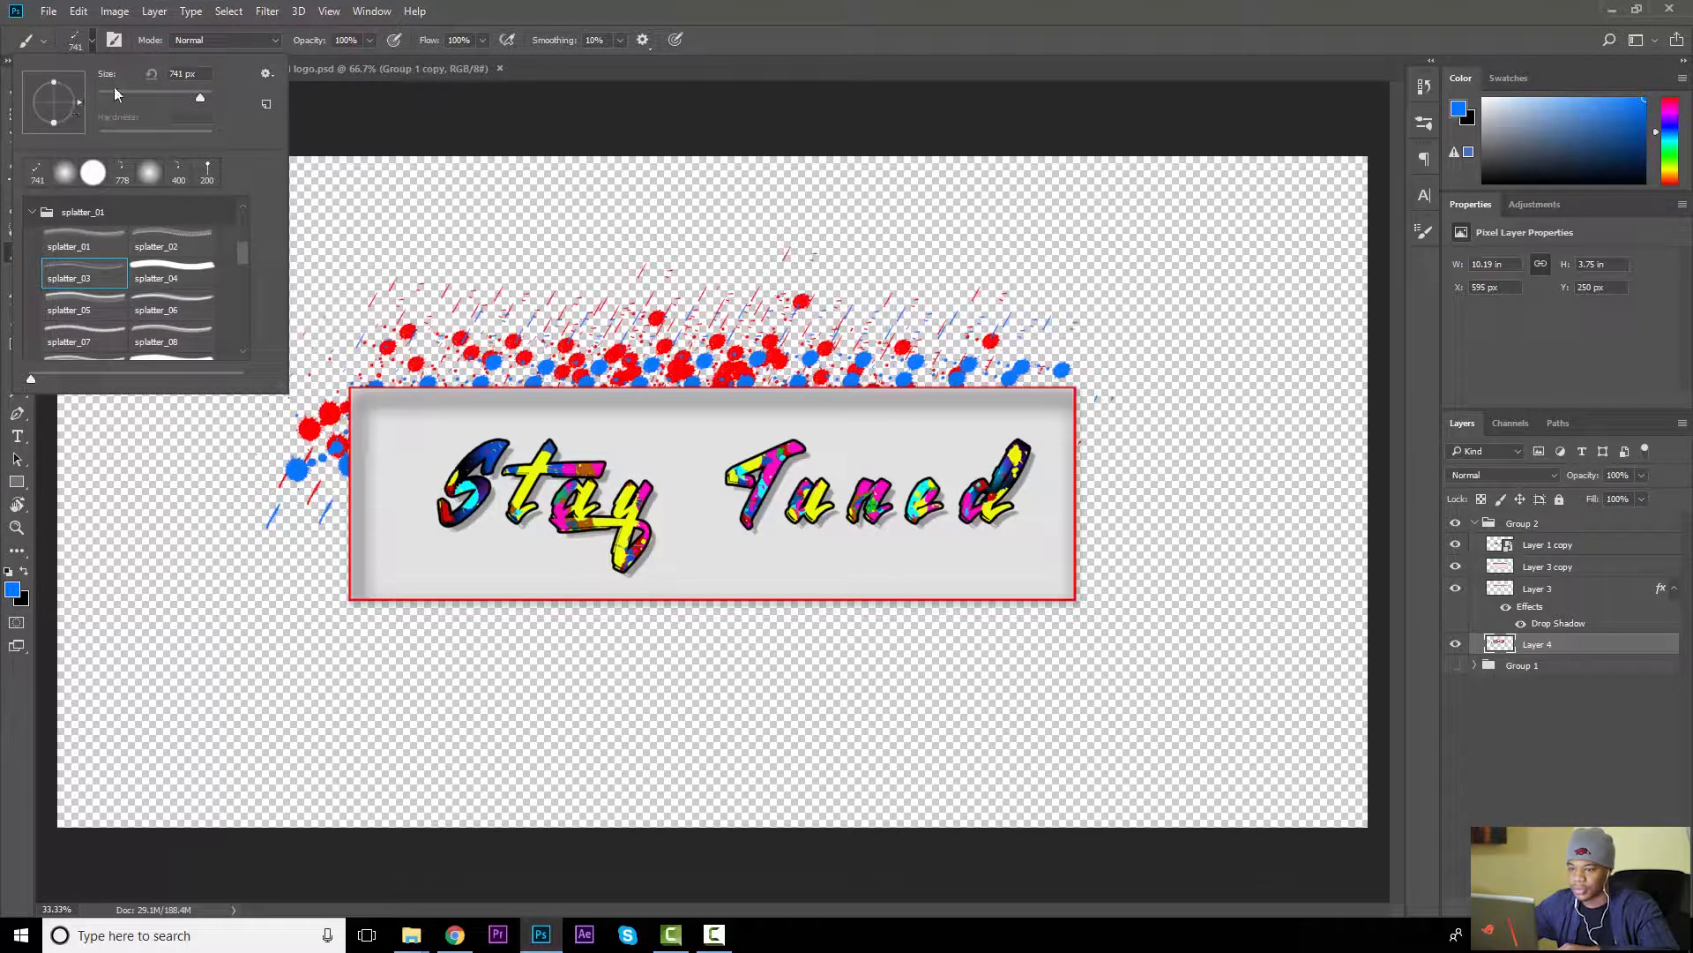
{"action": "left_click", "coordinate": [801, 50]}
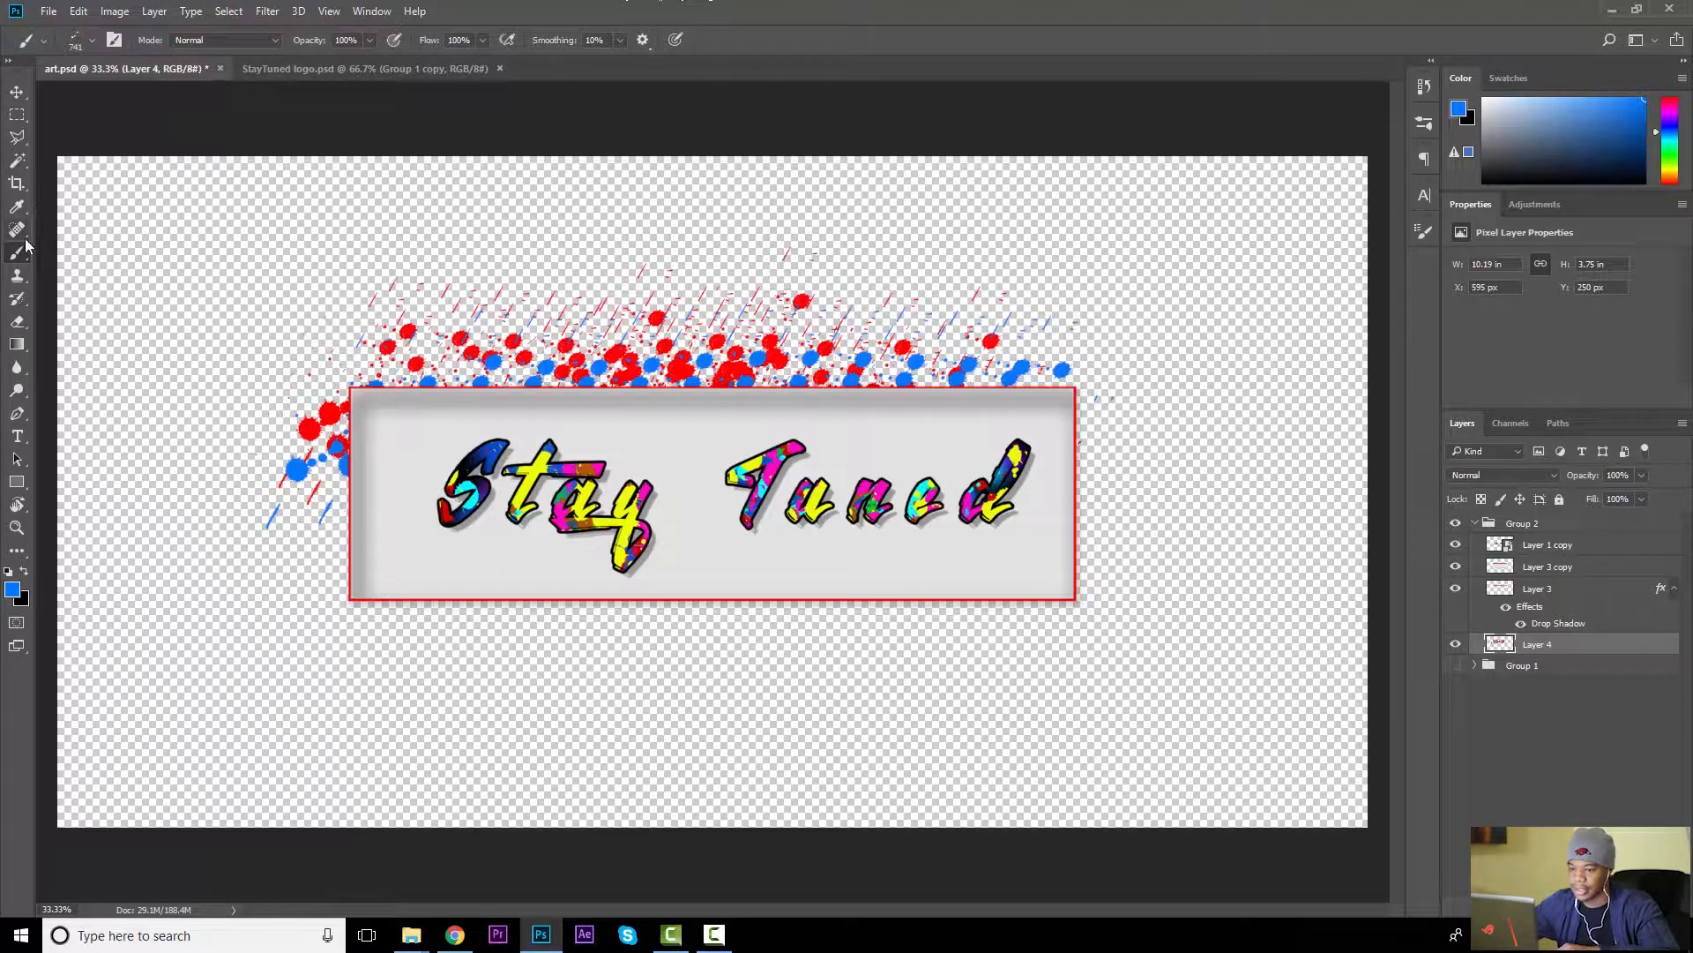
{"action": "left_click", "coordinate": [93, 42]}
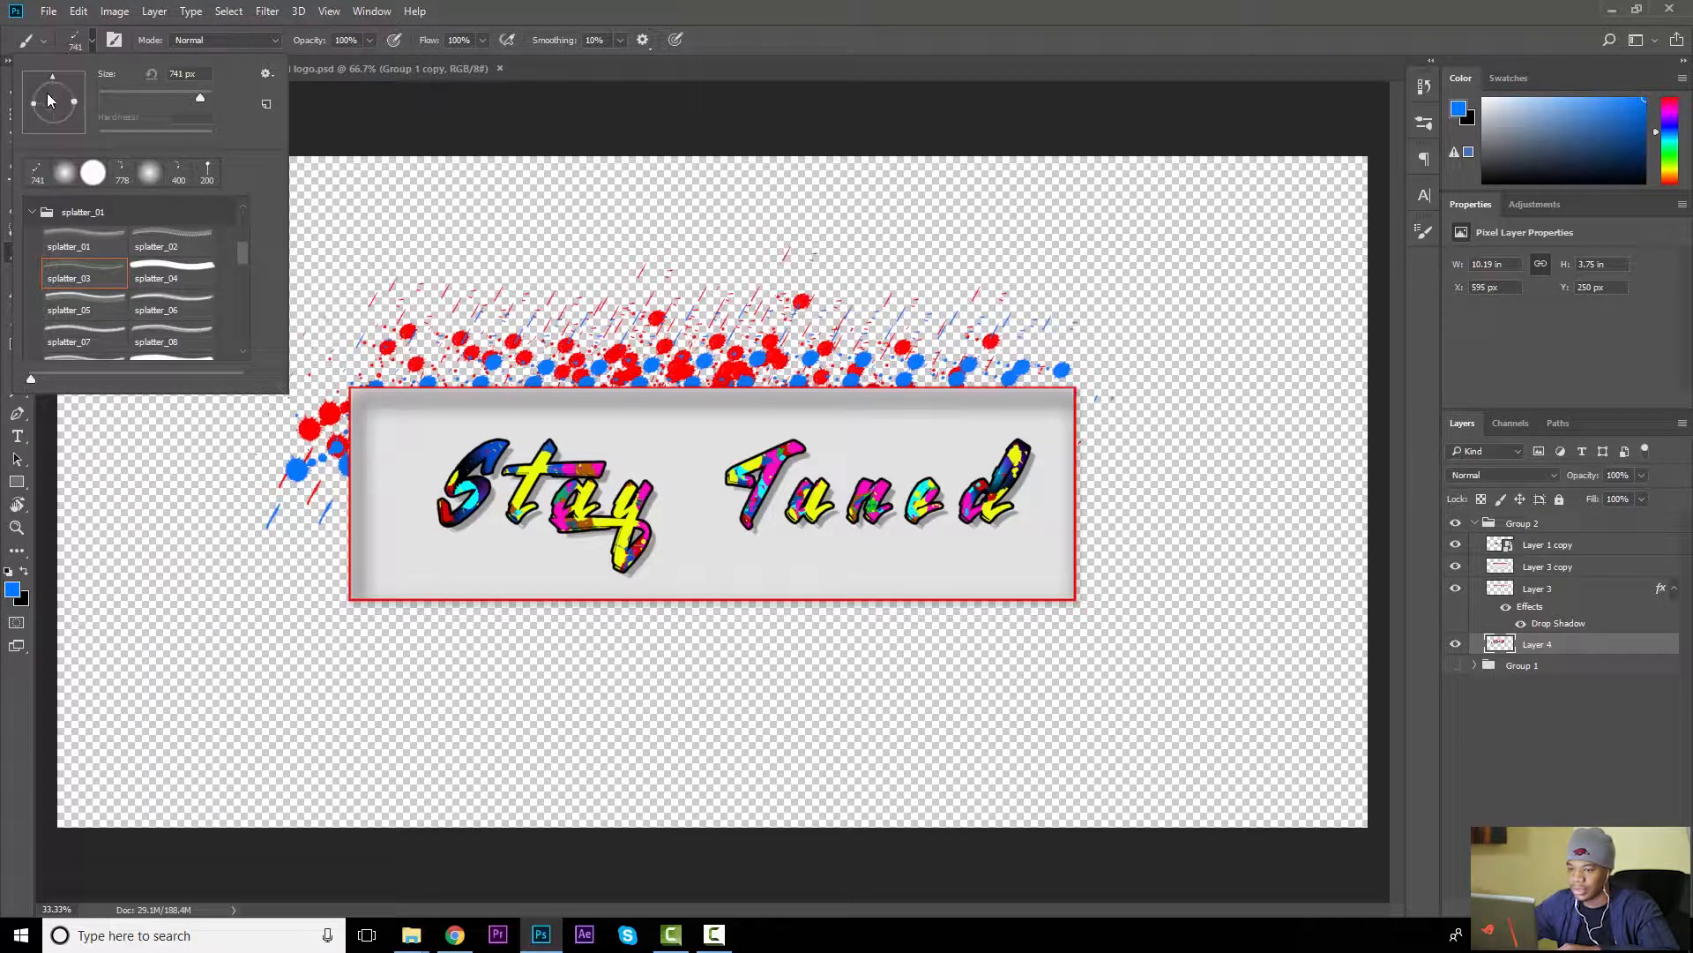
{"action": "left_click_drag", "start_coordinate": [34, 83], "coordinate": [44, 72]}
{"action": "left_click", "coordinate": [648, 338]}
{"action": "mouse_move", "coordinate": [648, 338]}
{"action": "left_mouse_down"}
{"action": "mouse_move", "coordinate": [446, 381]}
{"action": "mouse_move", "coordinate": [1034, 386]}
{"action": "left_mouse_up"}
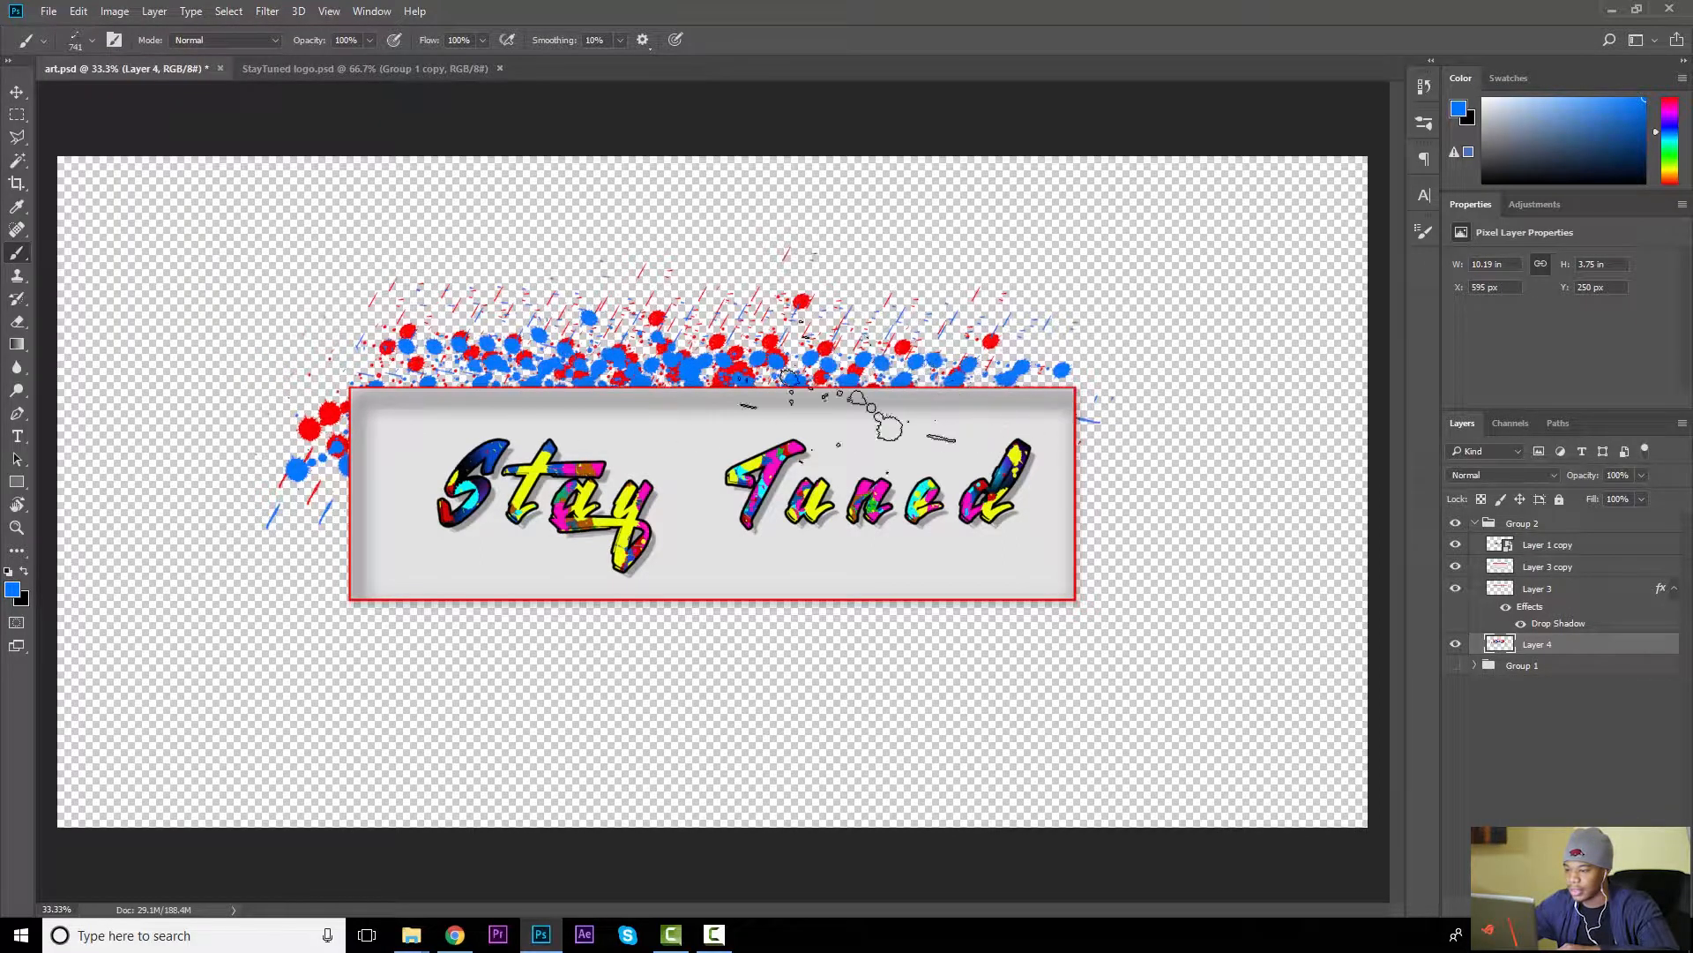
Switch to bright green, rotate the brush tip again, and cover the banner's top edge with green, pink, turquoise and orange splatters
{"action": "left_click", "coordinate": [11, 590]}
{"action": "left_click_drag", "start_coordinate": [875, 352], "coordinate": [867, 420]}
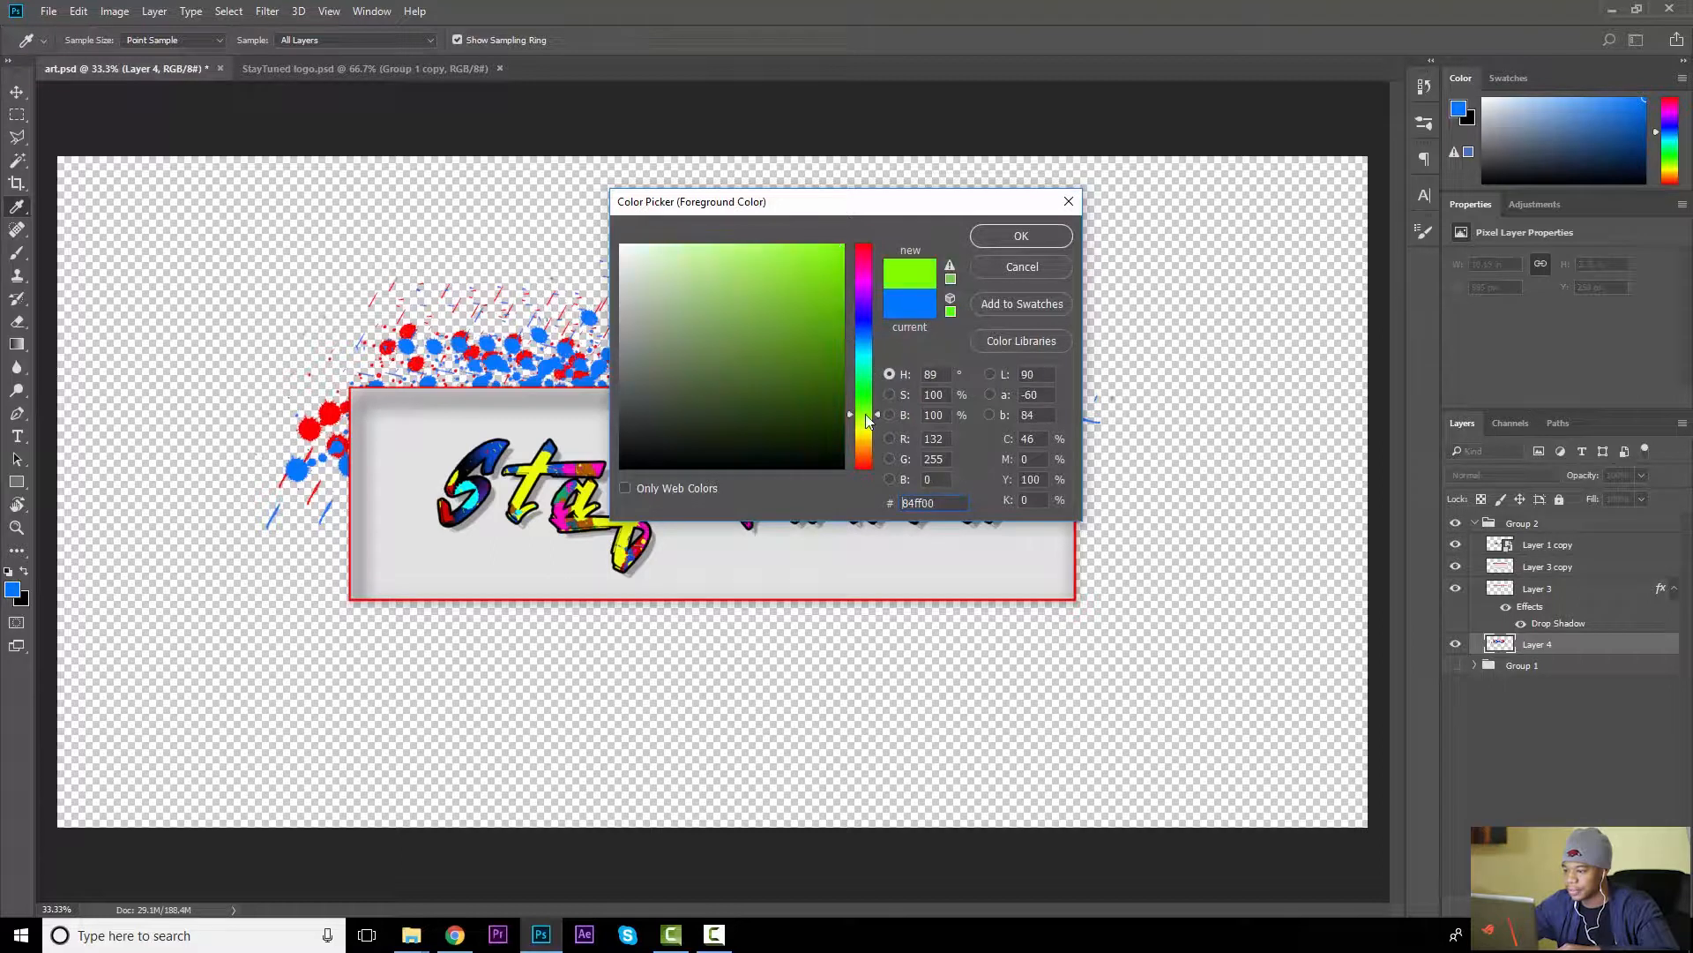
{"action": "left_click", "coordinate": [998, 244]}
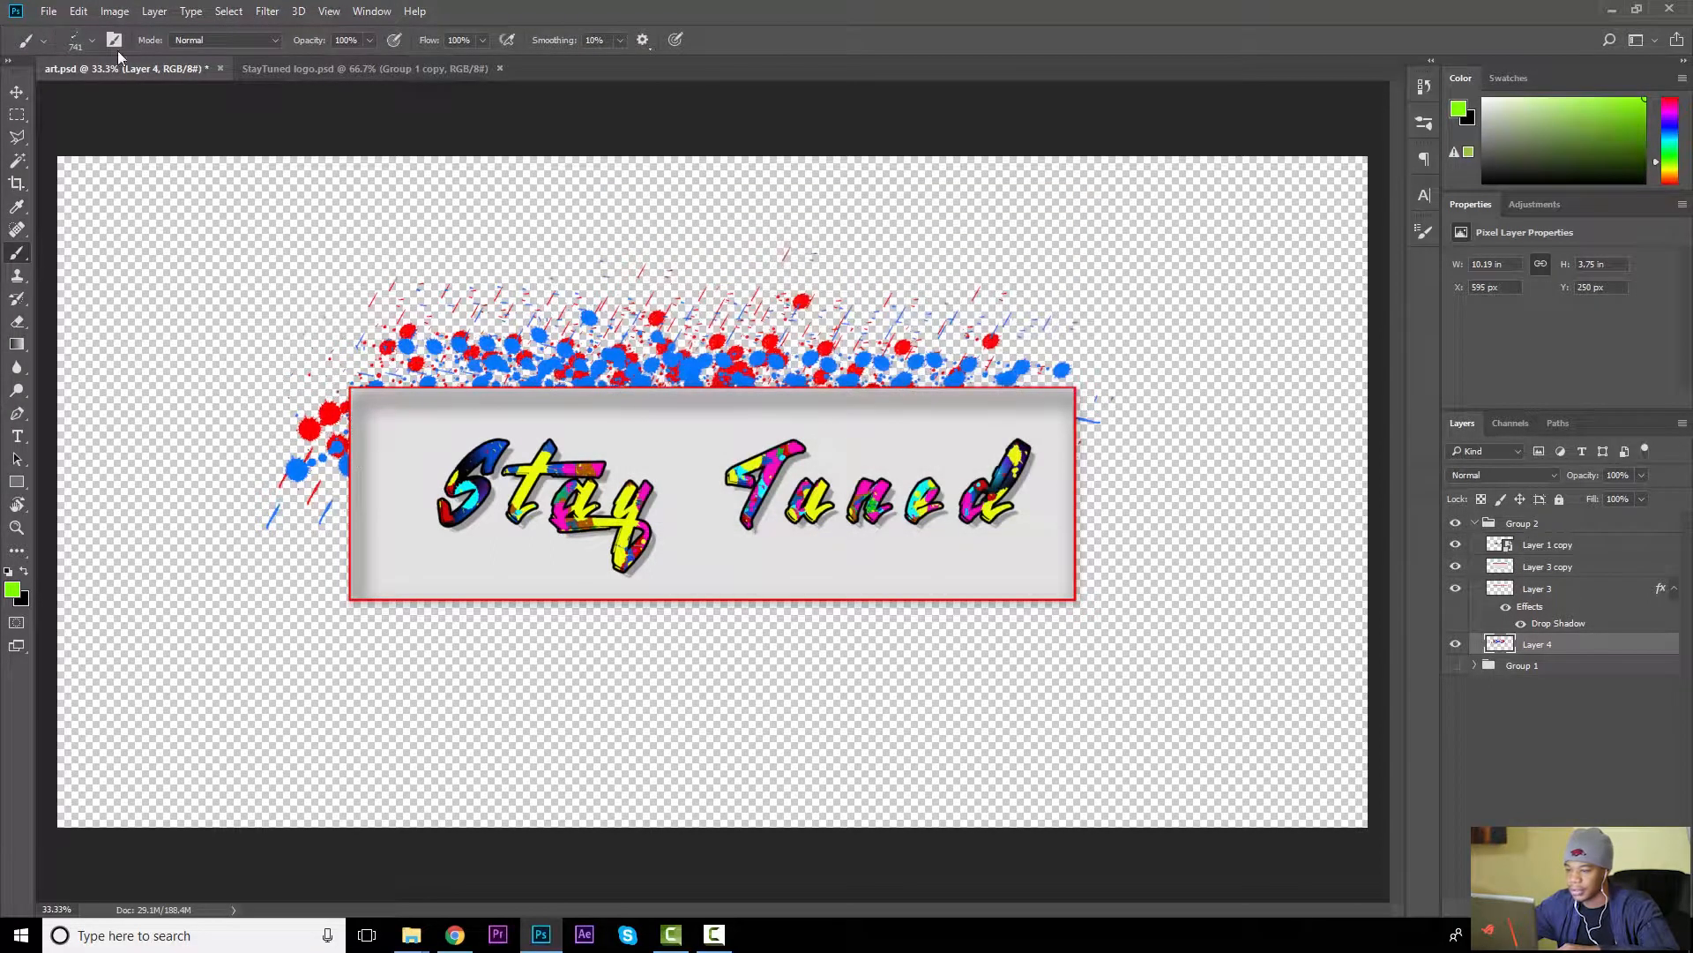
{"action": "left_click", "coordinate": [82, 45]}
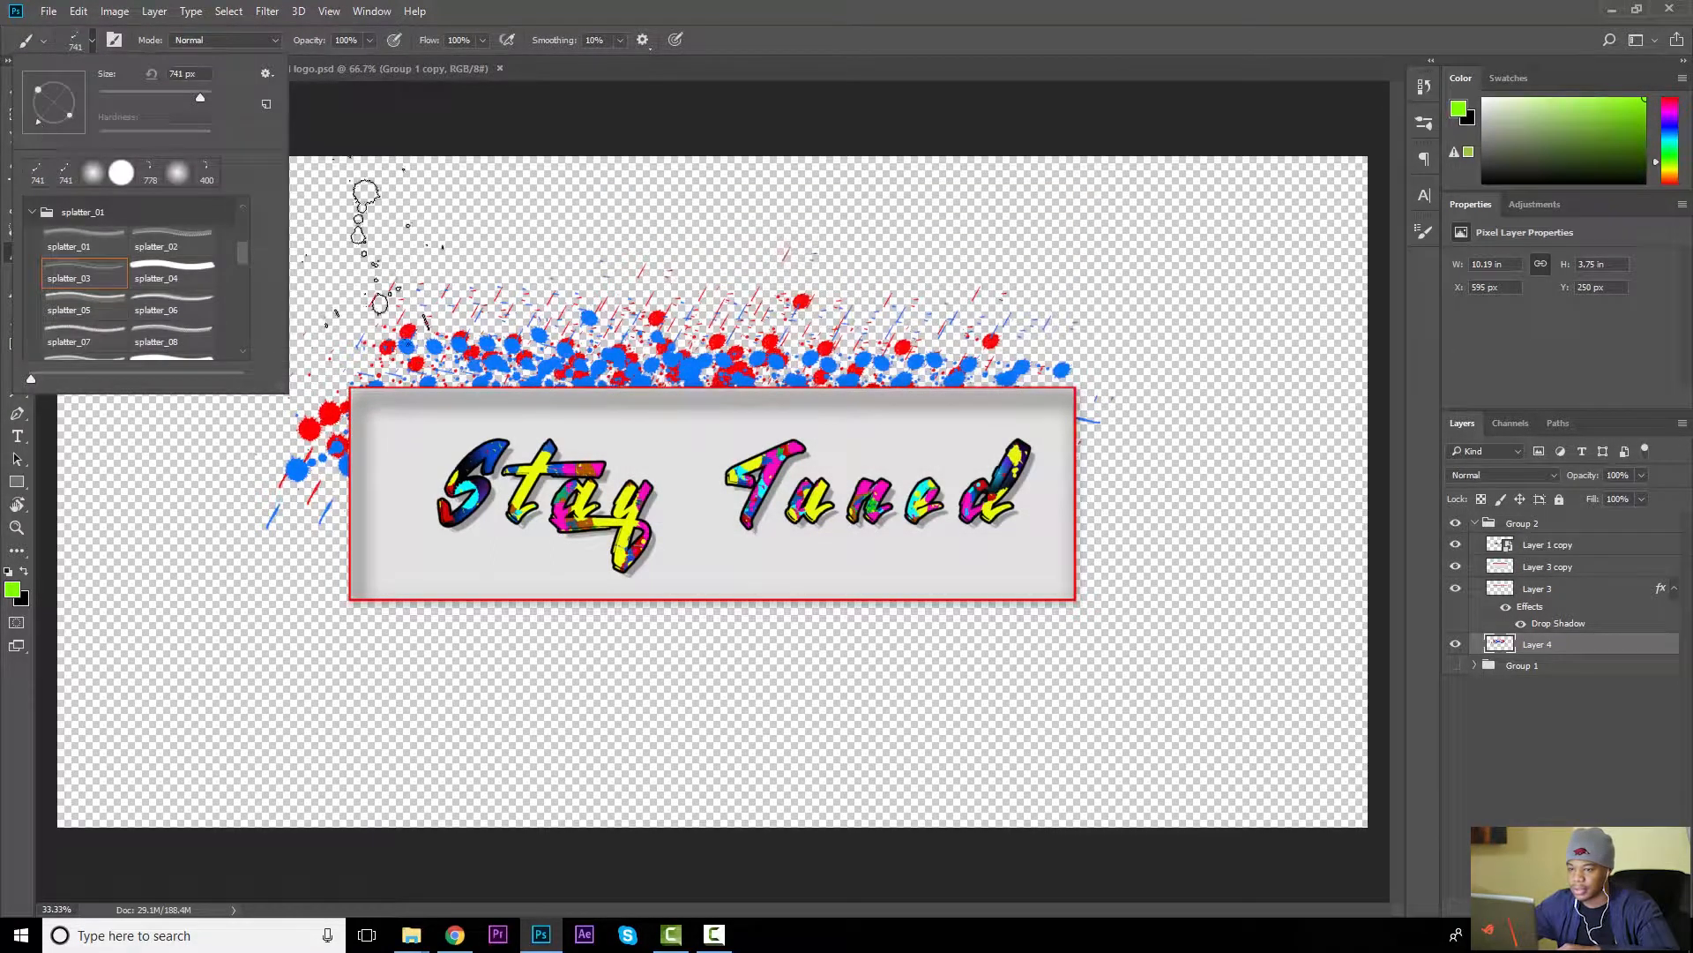
{"action": "double_click", "coordinate": [749, 11]}
{"action": "left_click", "coordinate": [390, 388]}
{"action": "mouse_move", "coordinate": [563, 396]}
{"action": "left_mouse_down"}
{"action": "mouse_move", "coordinate": [1019, 413]}
{"action": "mouse_move", "coordinate": [492, 413]}
{"action": "mouse_move", "coordinate": [752, 348]}
{"action": "mouse_move", "coordinate": [87, 456]}
{"action": "left_mouse_up"}
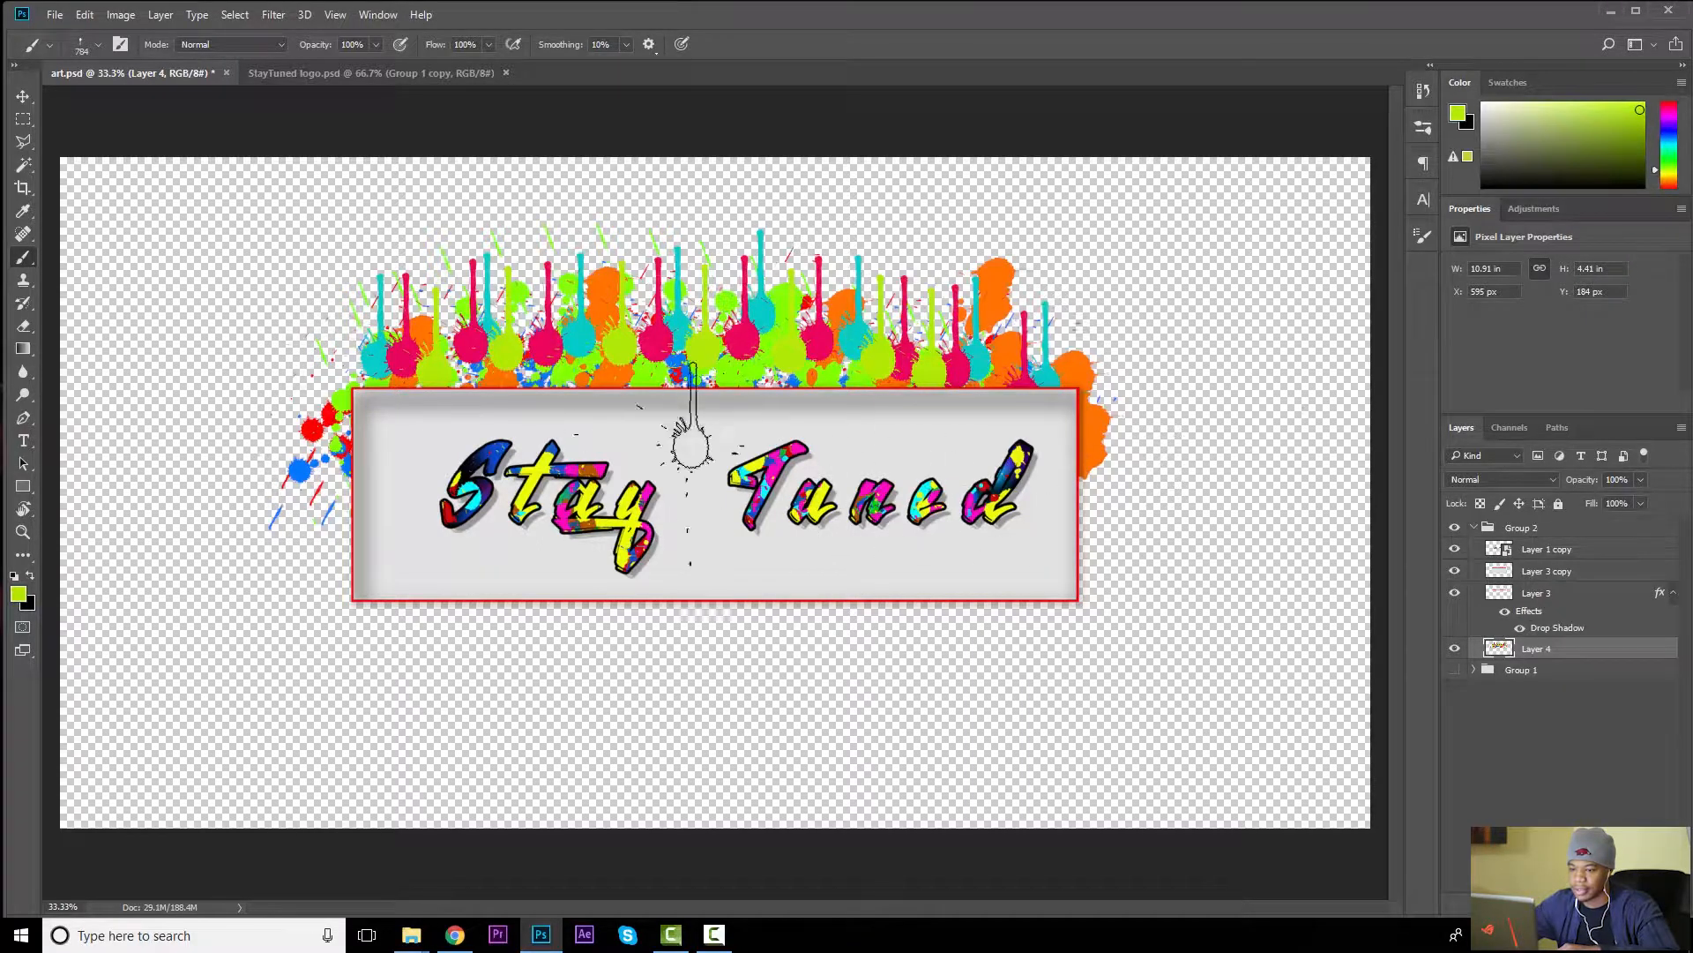
Add a new layer above Layer 4 and pick the 778 px splatter brush after trying splatter_12 and splatter_15
{"action": "left_click", "coordinate": [23, 96]}
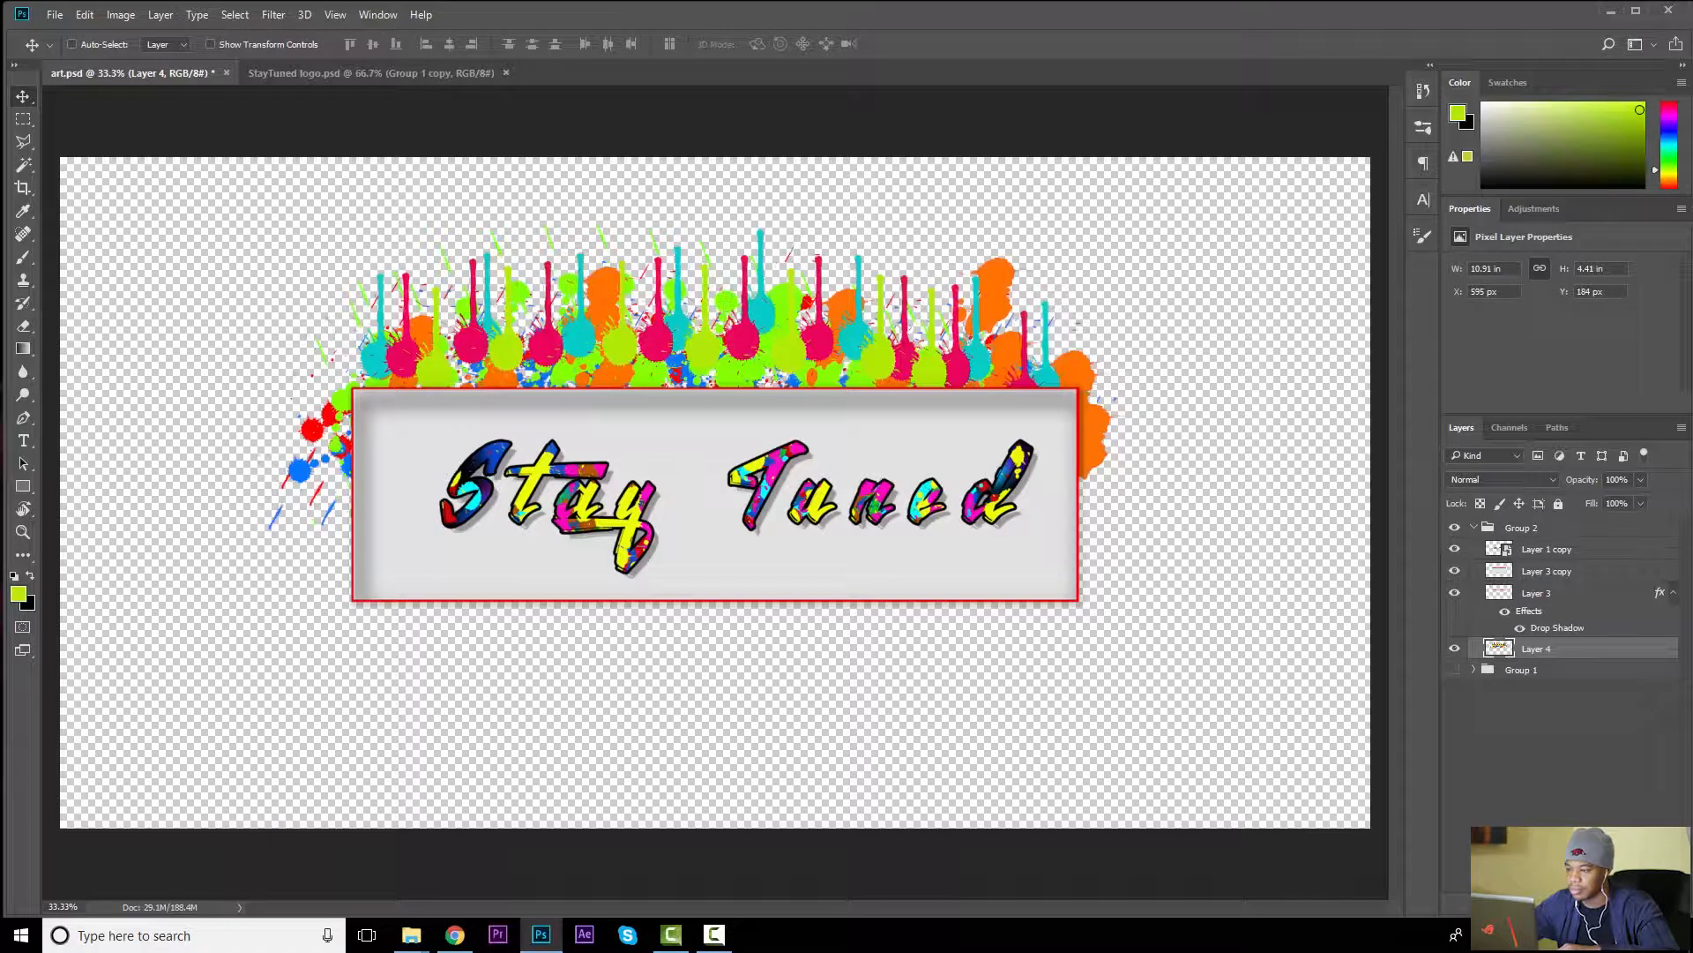
{"action": "key", "text": "ctrl+shift+alt+n"}
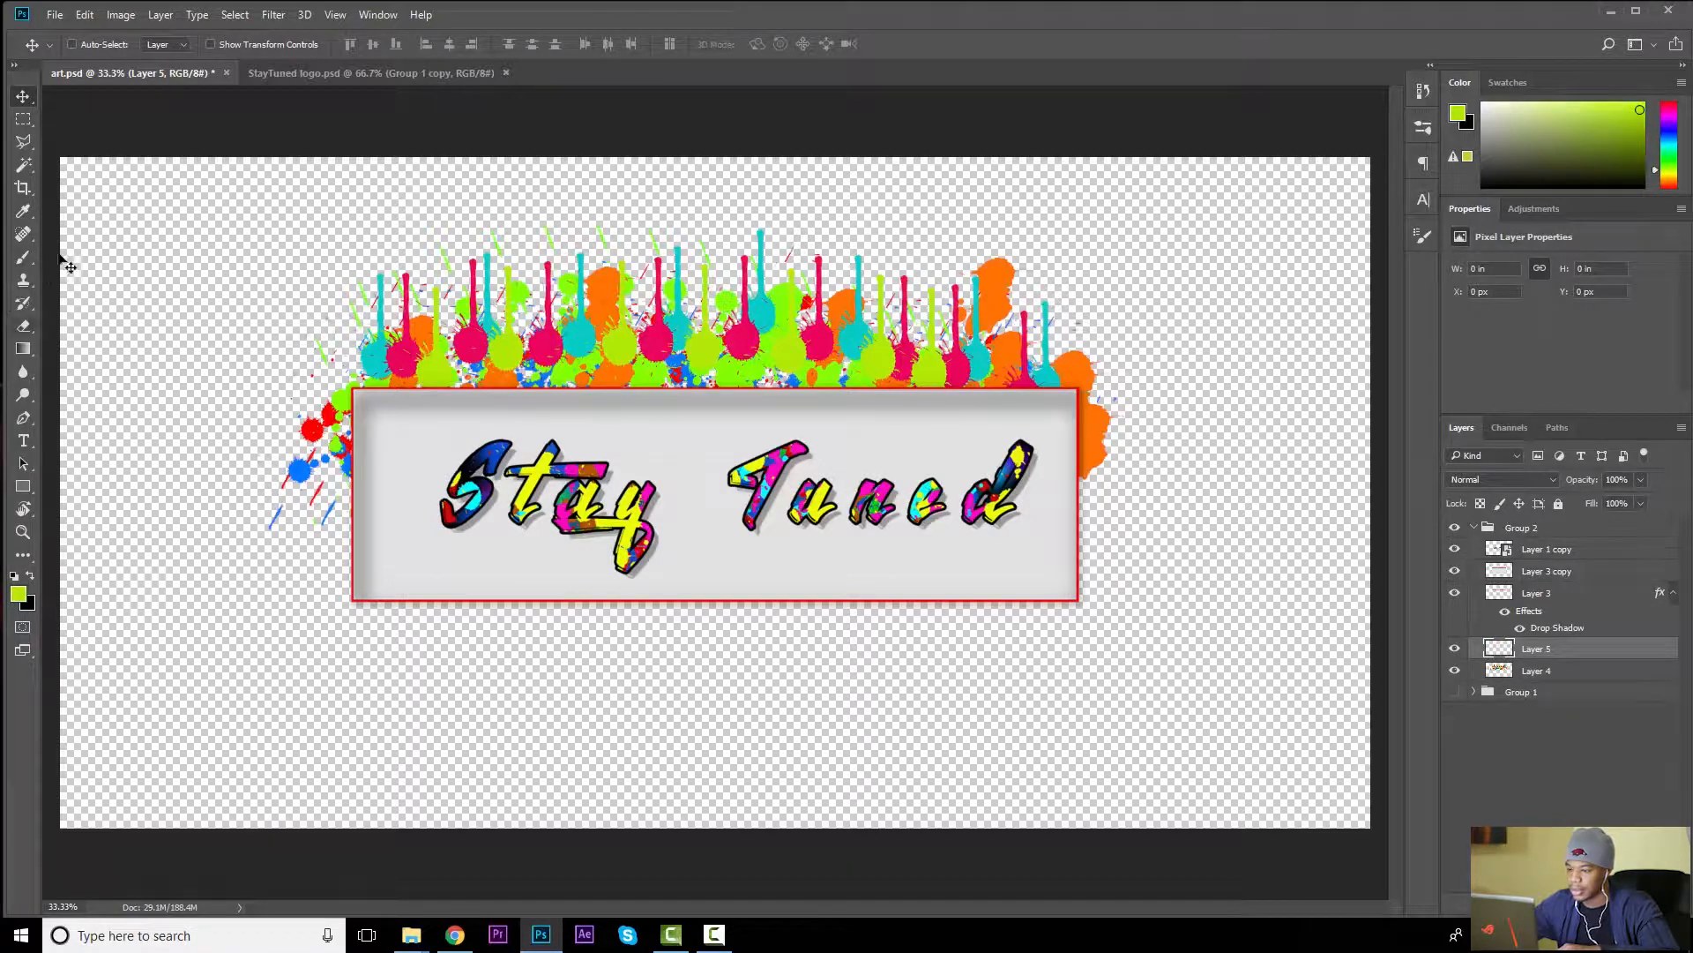
{"action": "left_click", "coordinate": [22, 262]}
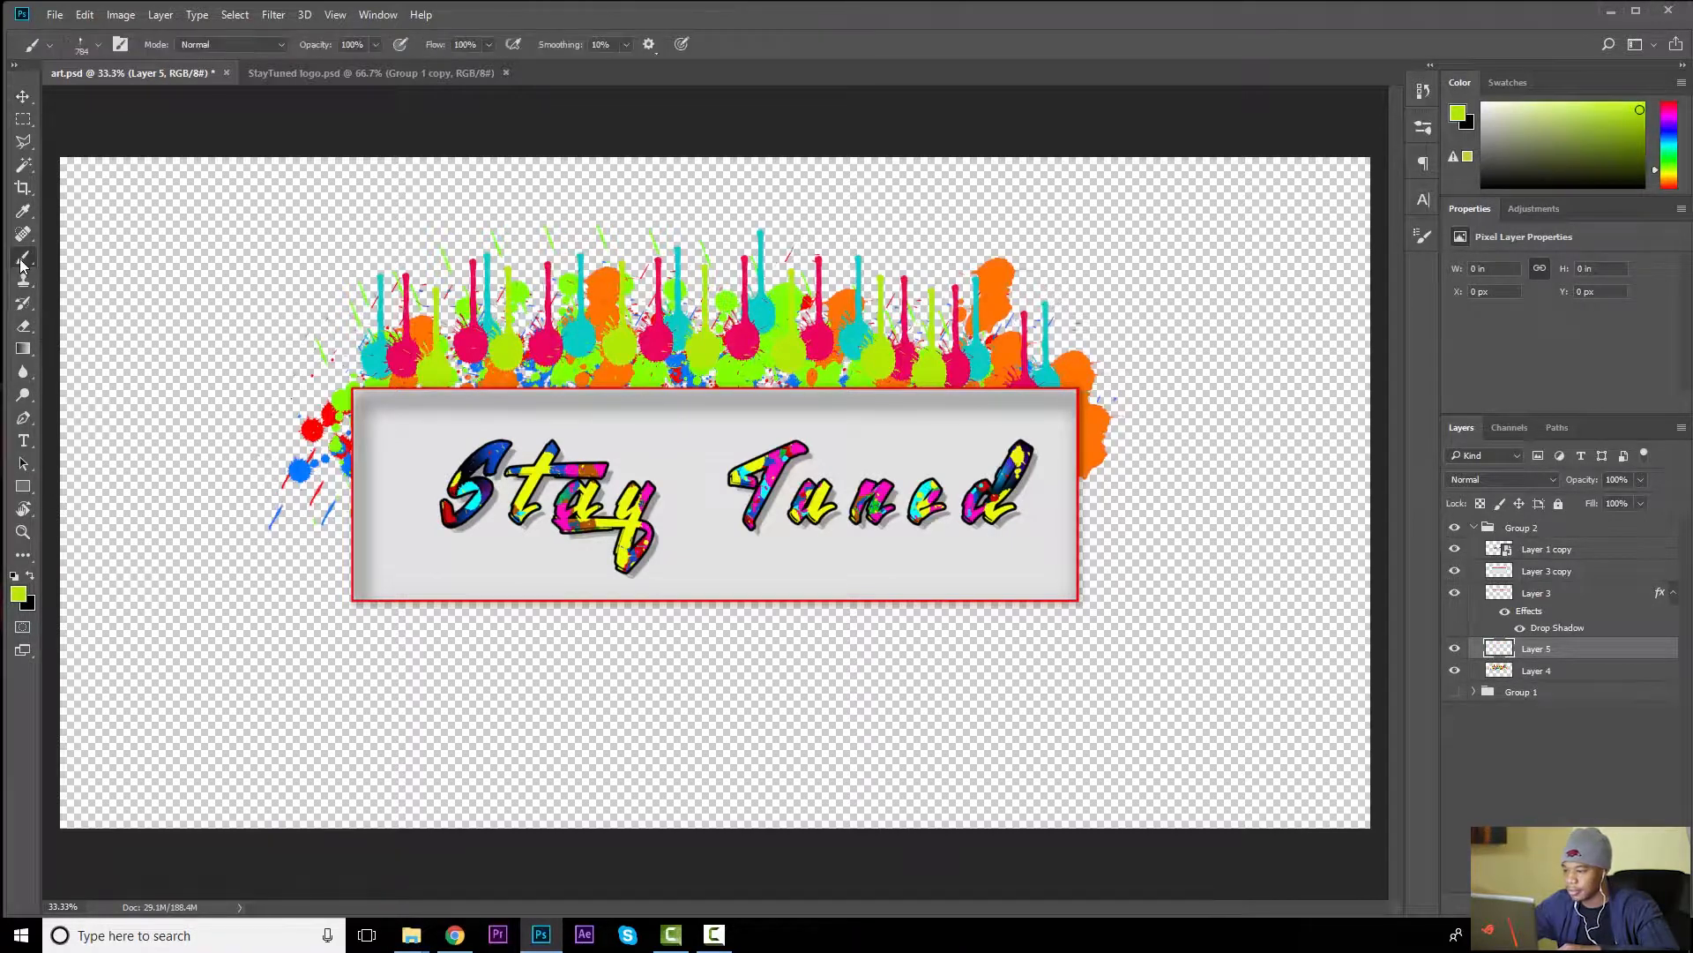
{"action": "left_click", "coordinate": [98, 44]}
{"action": "scroll", "coordinate": [154, 300], "scroll_direction": "down", "scroll_amount": 3}
{"action": "left_click", "coordinate": [179, 279]}
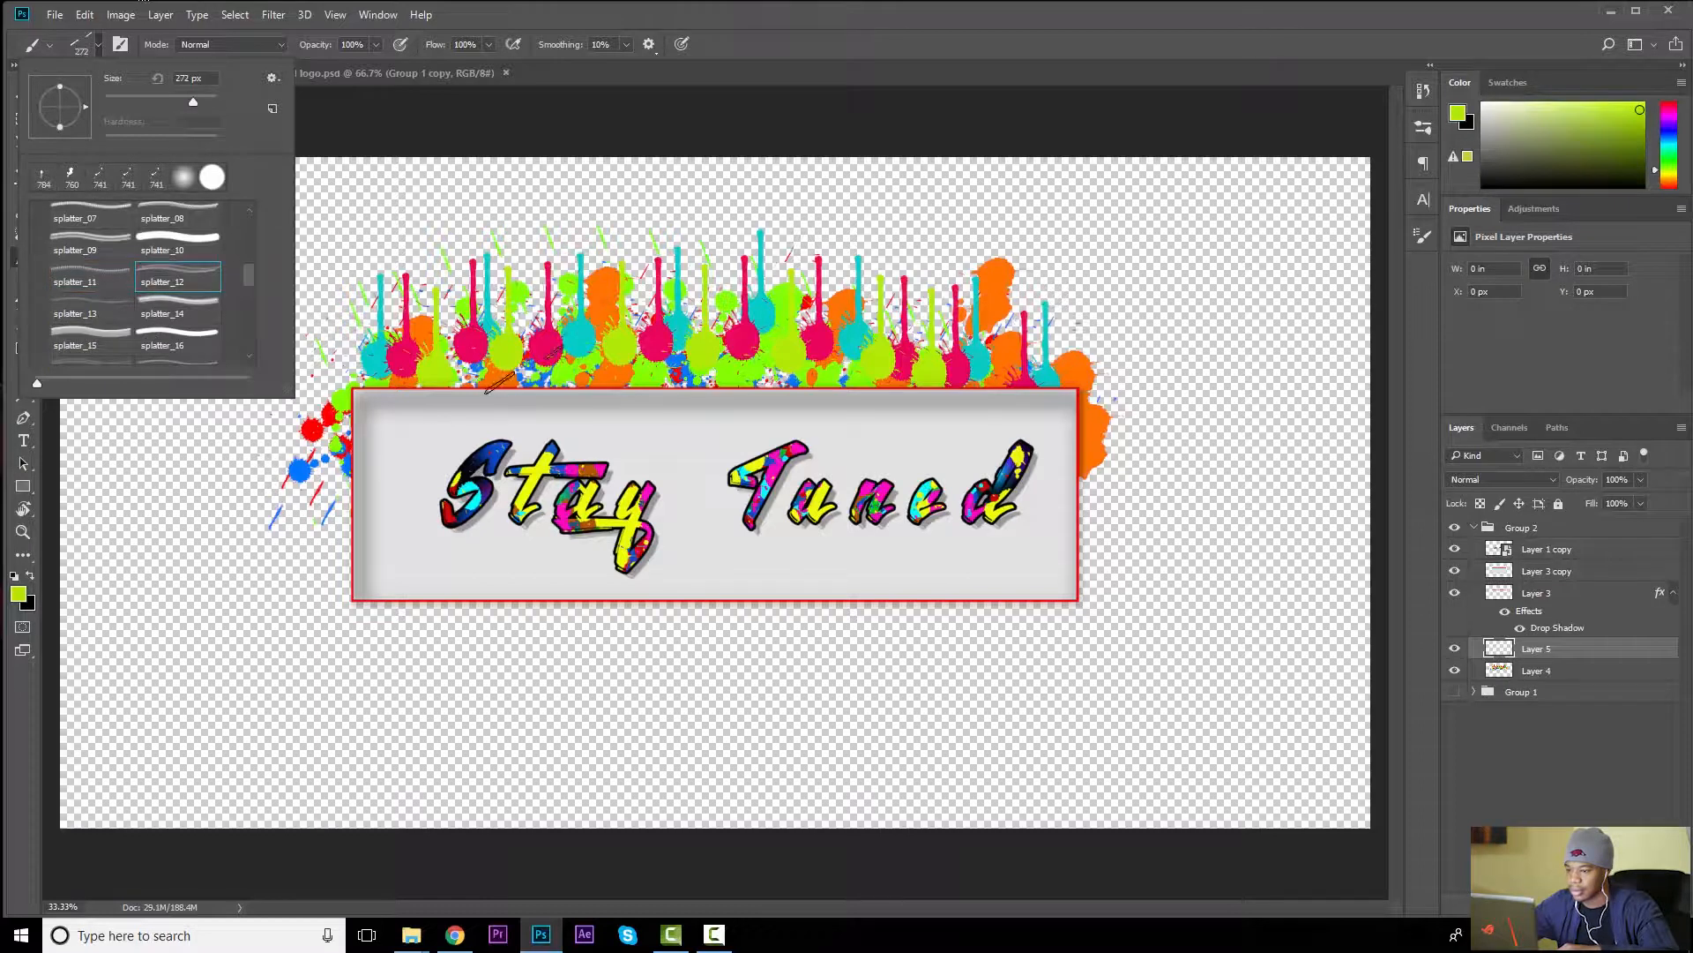
{"action": "left_click", "coordinate": [106, 344]}
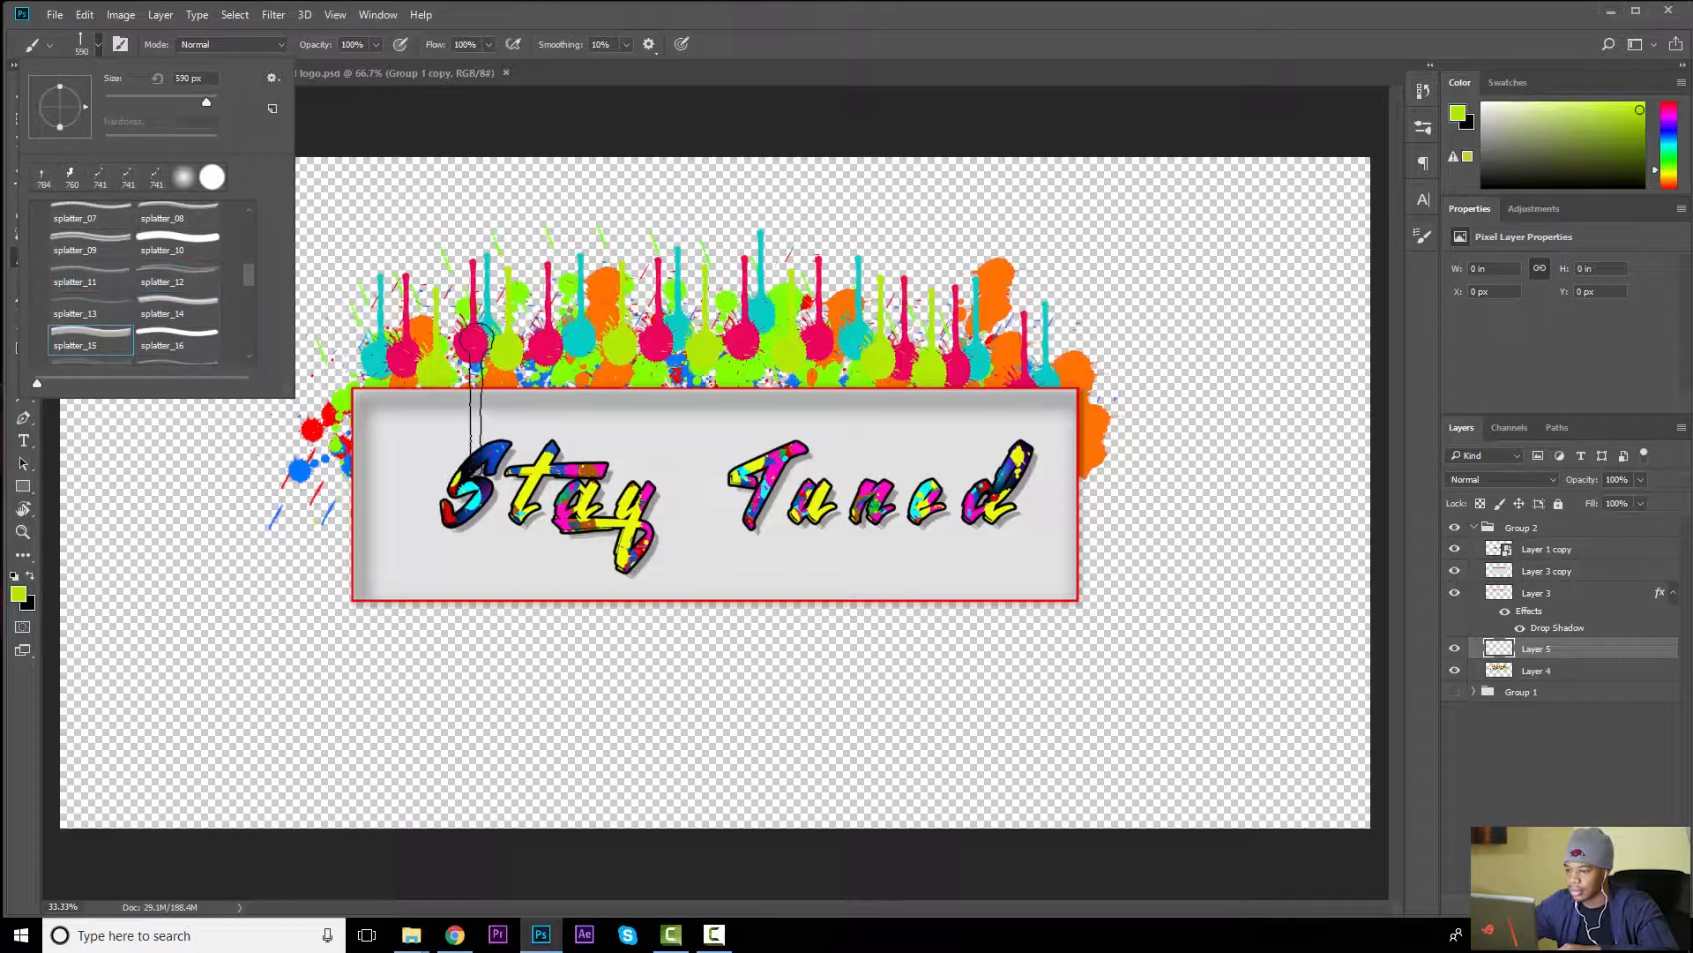
{"action": "scroll", "coordinate": [113, 344], "scroll_direction": "down", "scroll_amount": 2}
{"action": "left_click", "coordinate": [88, 306]}
Paint another coat of green, blue, orange and red splatters above and around the upper corners of the banner
{"action": "left_click", "coordinate": [397, 408]}
{"action": "left_click", "coordinate": [539, 385]}
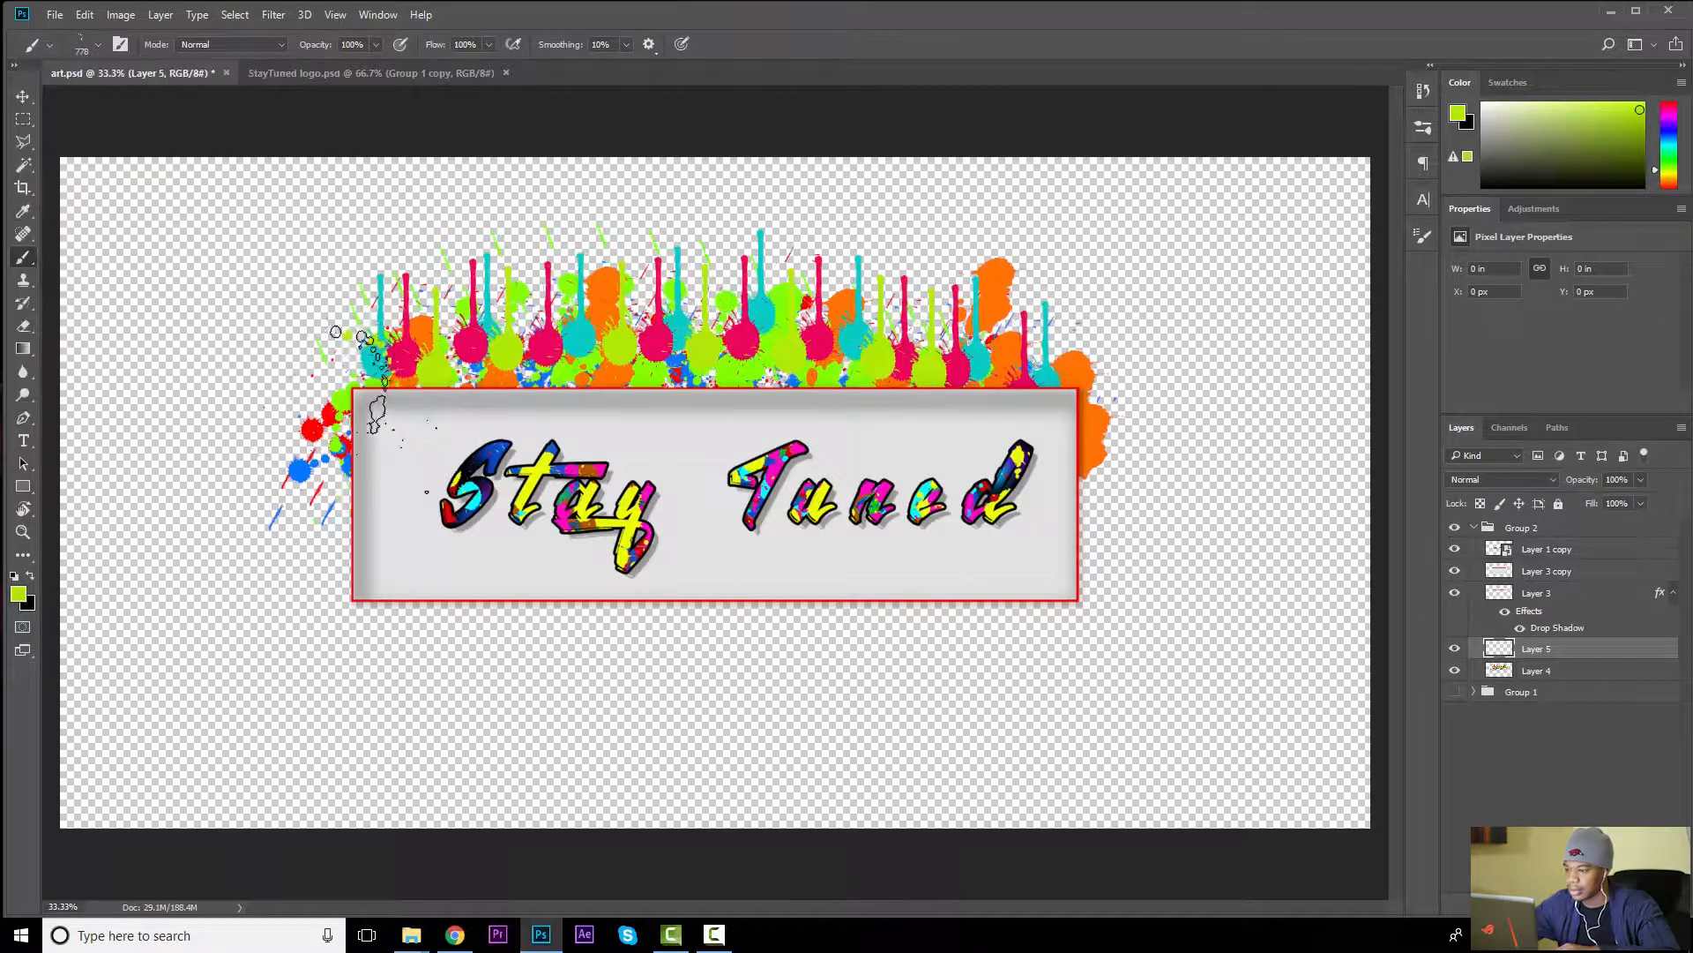
{"action": "left_click", "coordinate": [655, 386]}
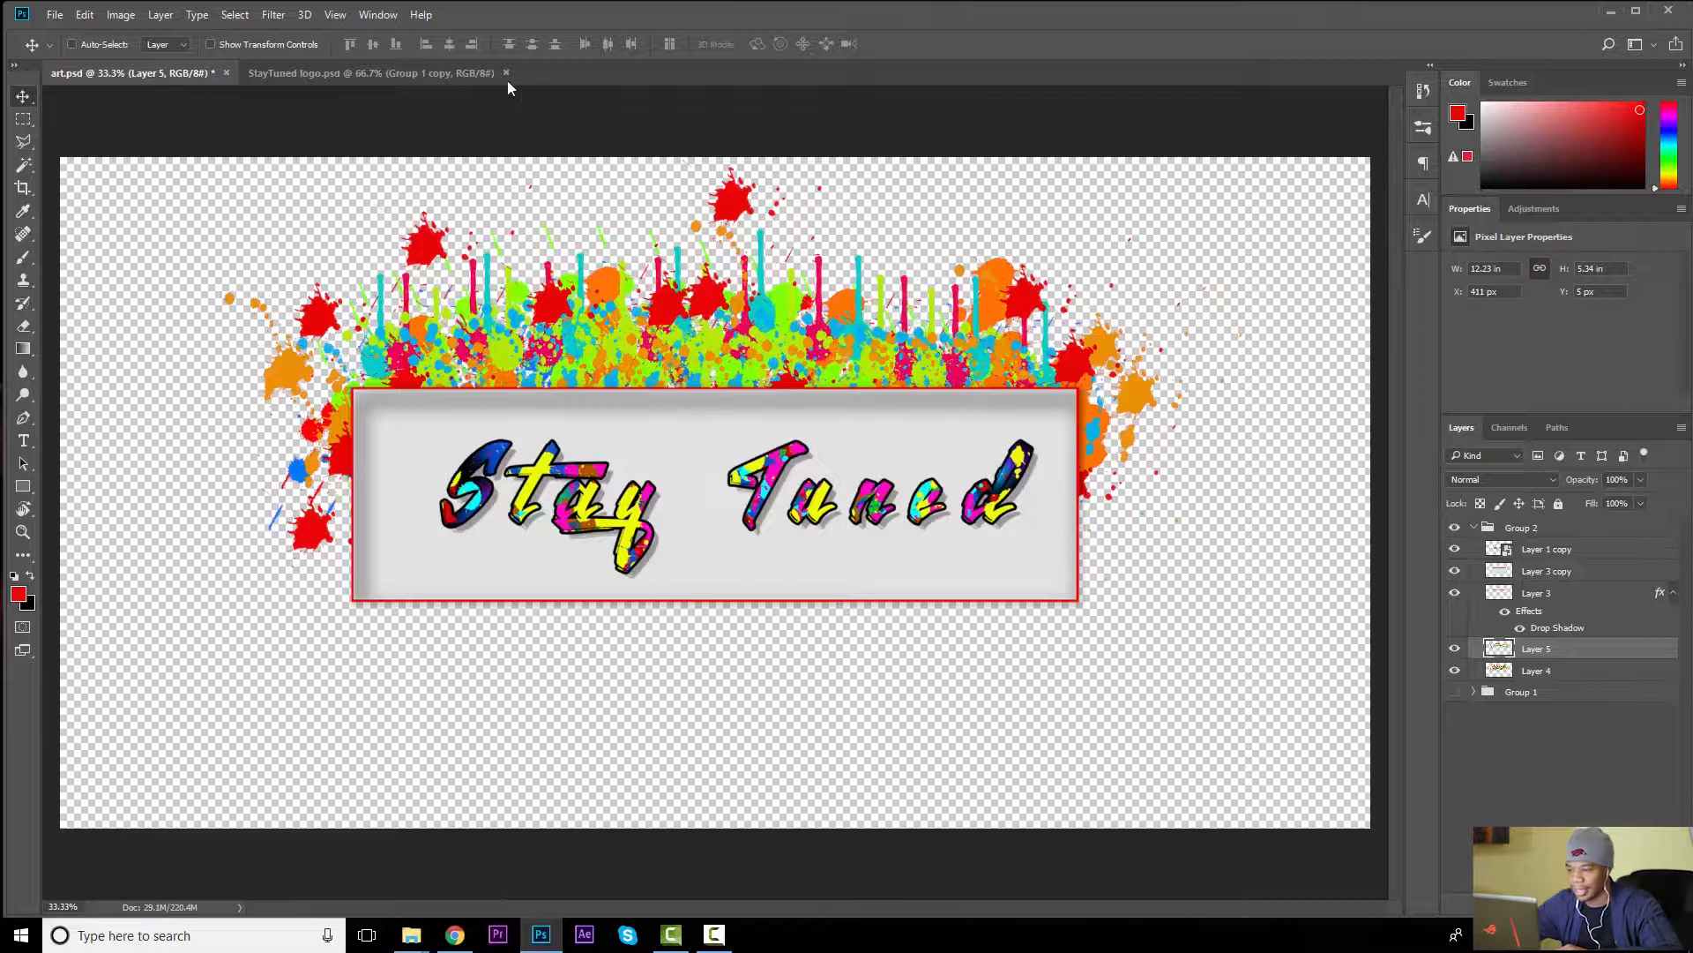
Check the StayTuned logo document for reference, and merge Layer 5 and Layer 4 in art.psd into one layer
{"action": "left_click", "coordinate": [397, 74]}
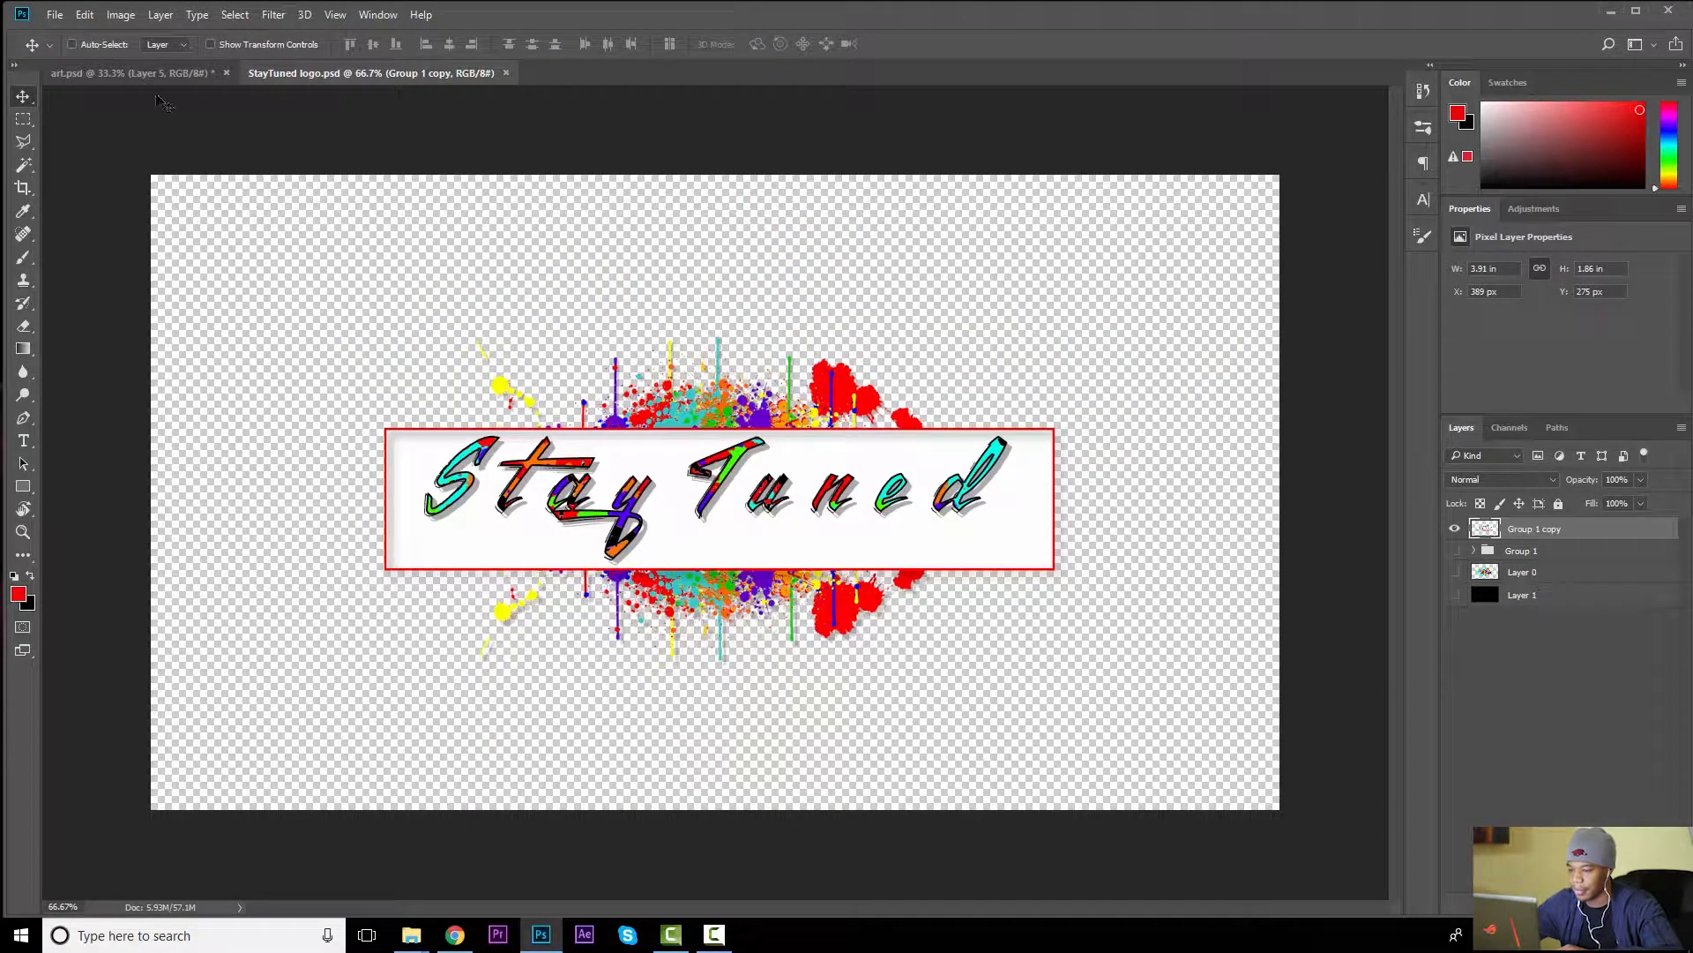
{"action": "left_click", "coordinate": [133, 74]}
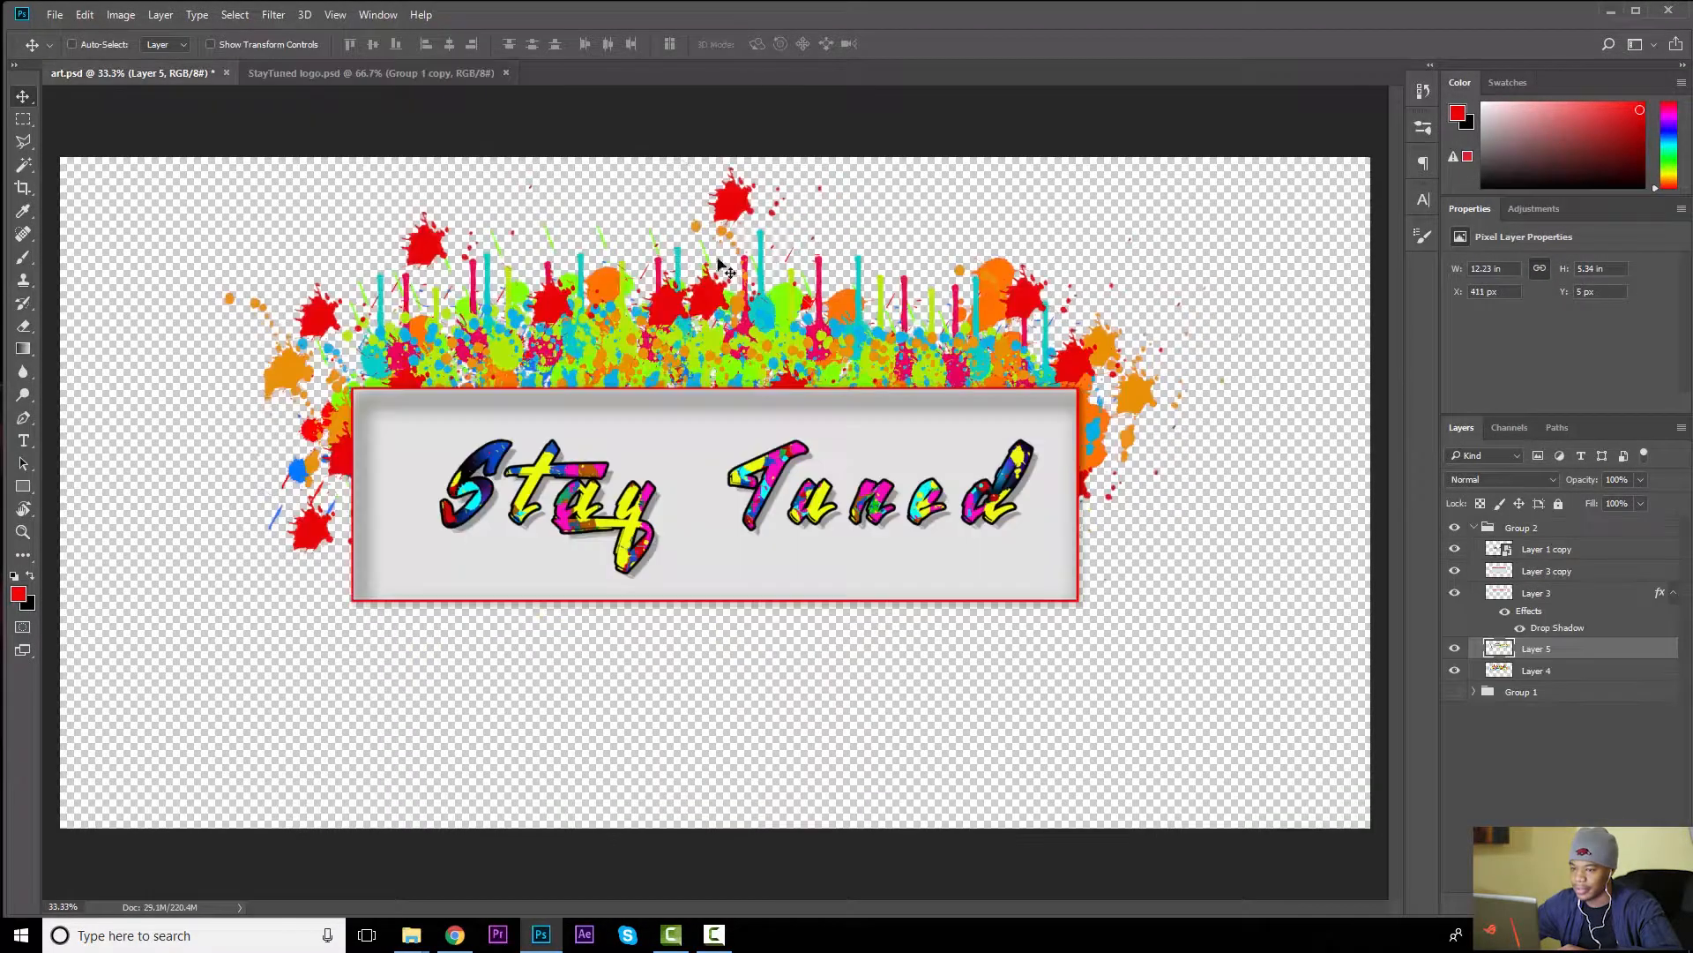
{"action": "left_click", "coordinate": [1578, 672], "text": "shift"}
{"action": "right_click", "coordinate": [1578, 672]}
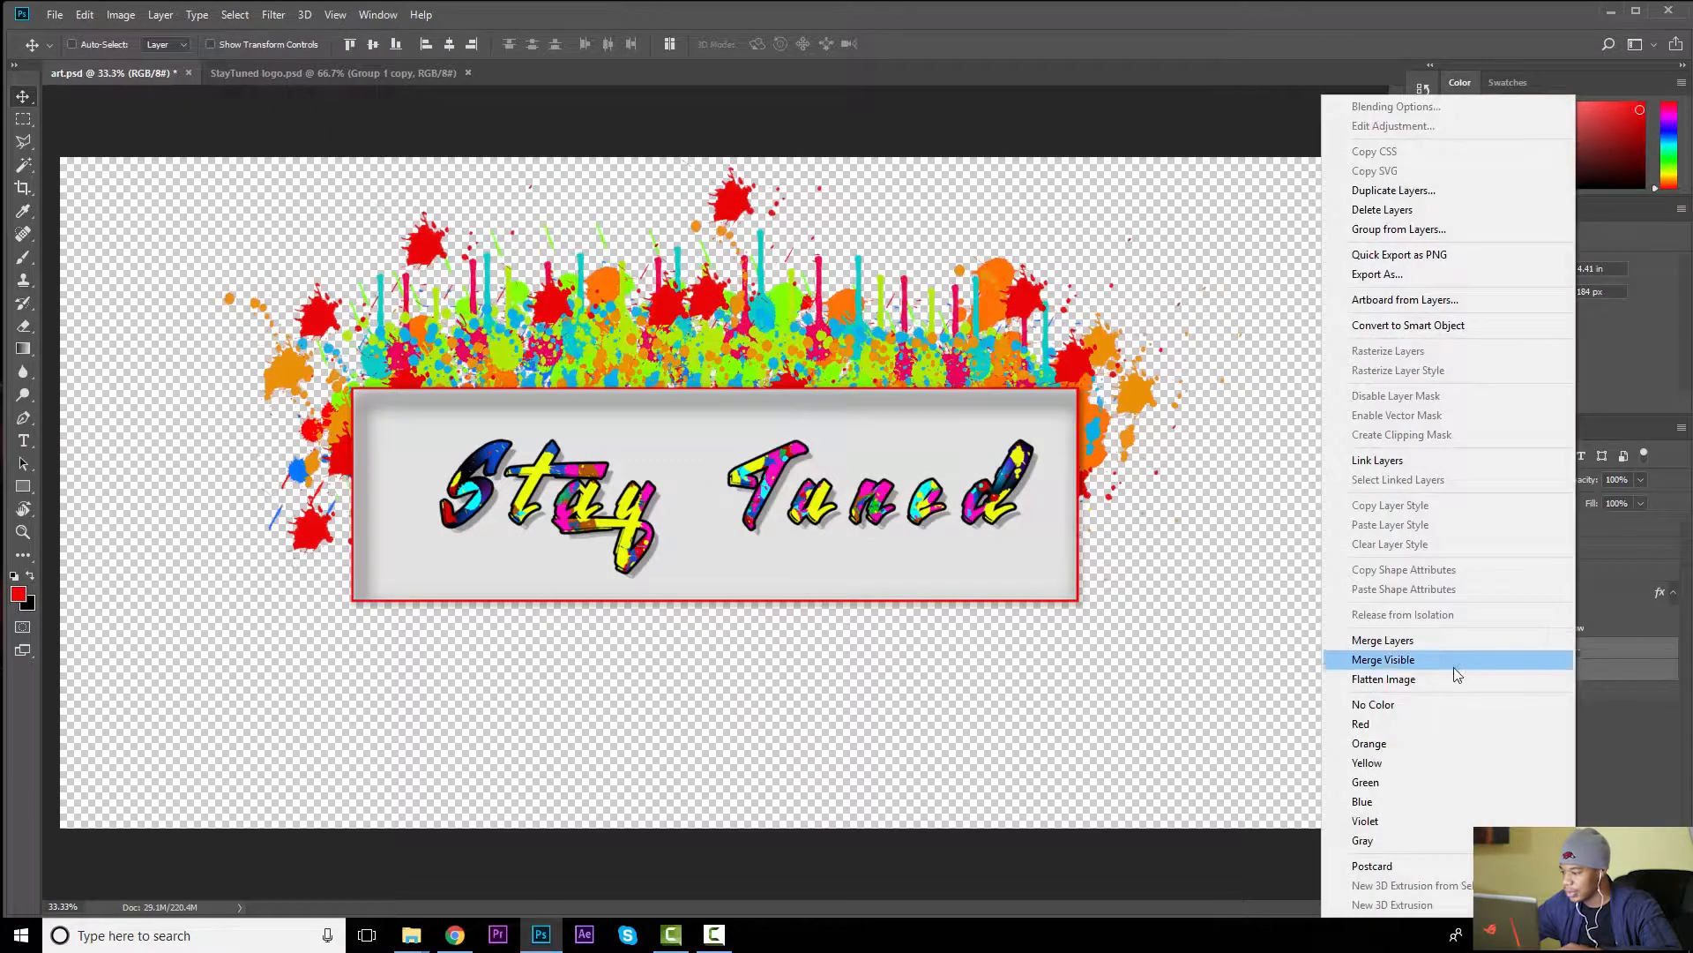
{"action": "left_click", "coordinate": [1428, 640]}
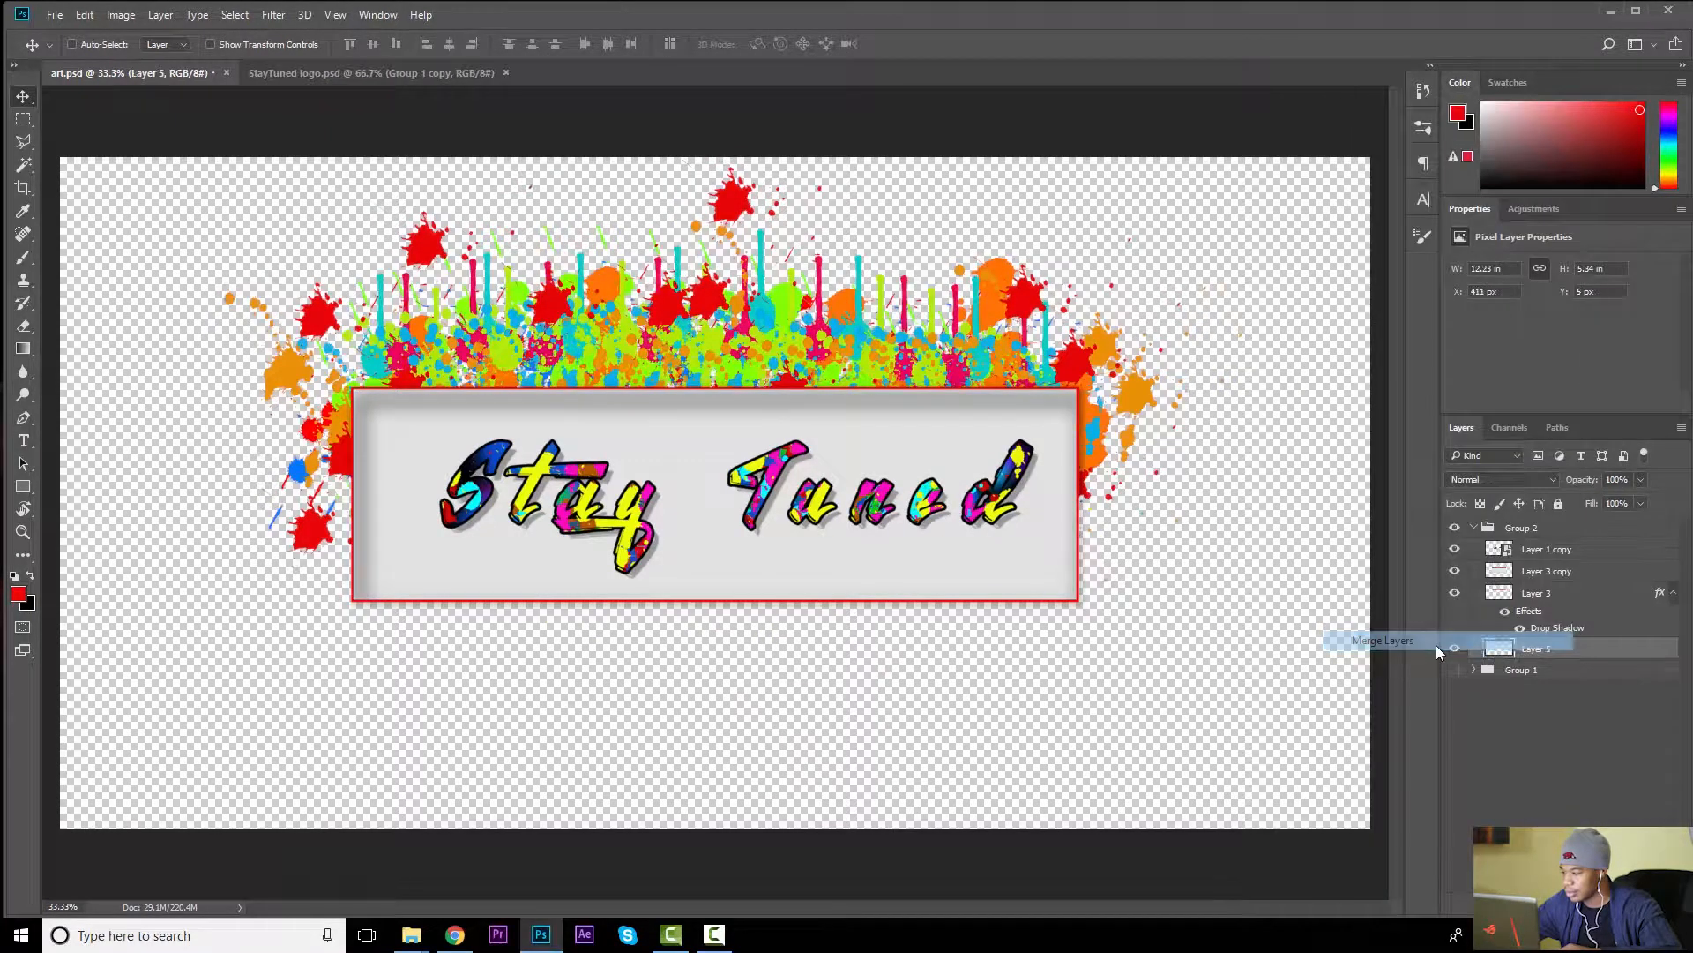
Place a horizontal guide through the banner's middle at about Y 1141.5 px and make a rectangular selection around the splatters above it
{"action": "left_click", "coordinate": [23, 118]}
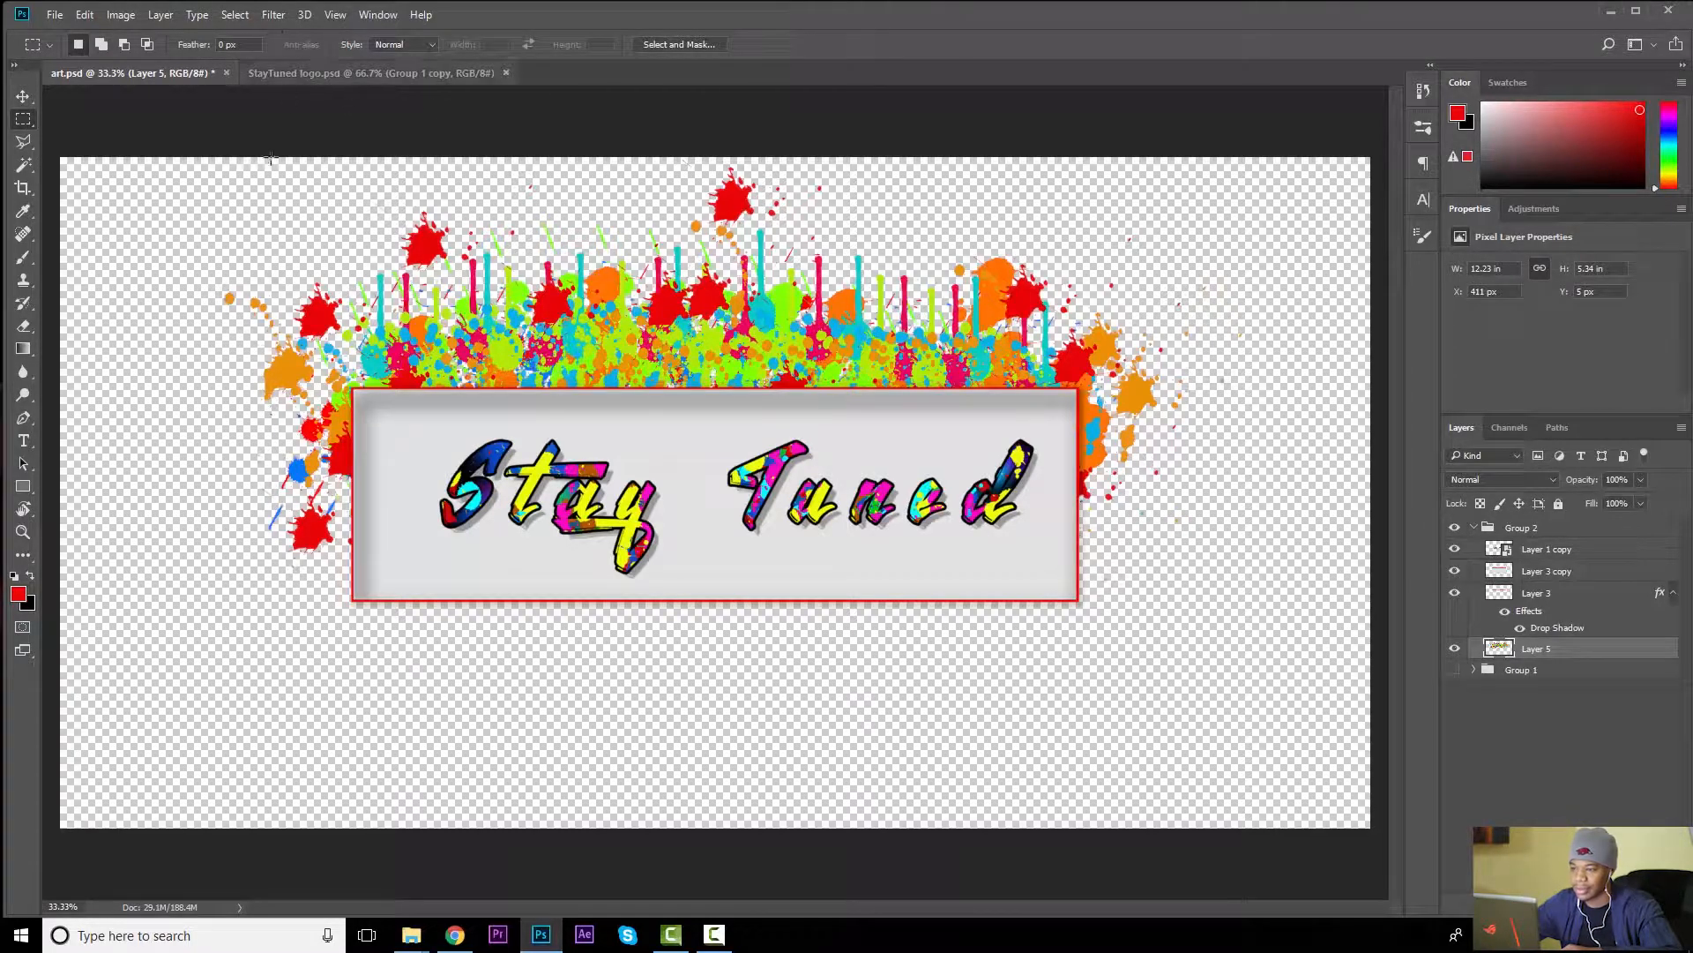
{"action": "key", "text": "ctrl+r"}
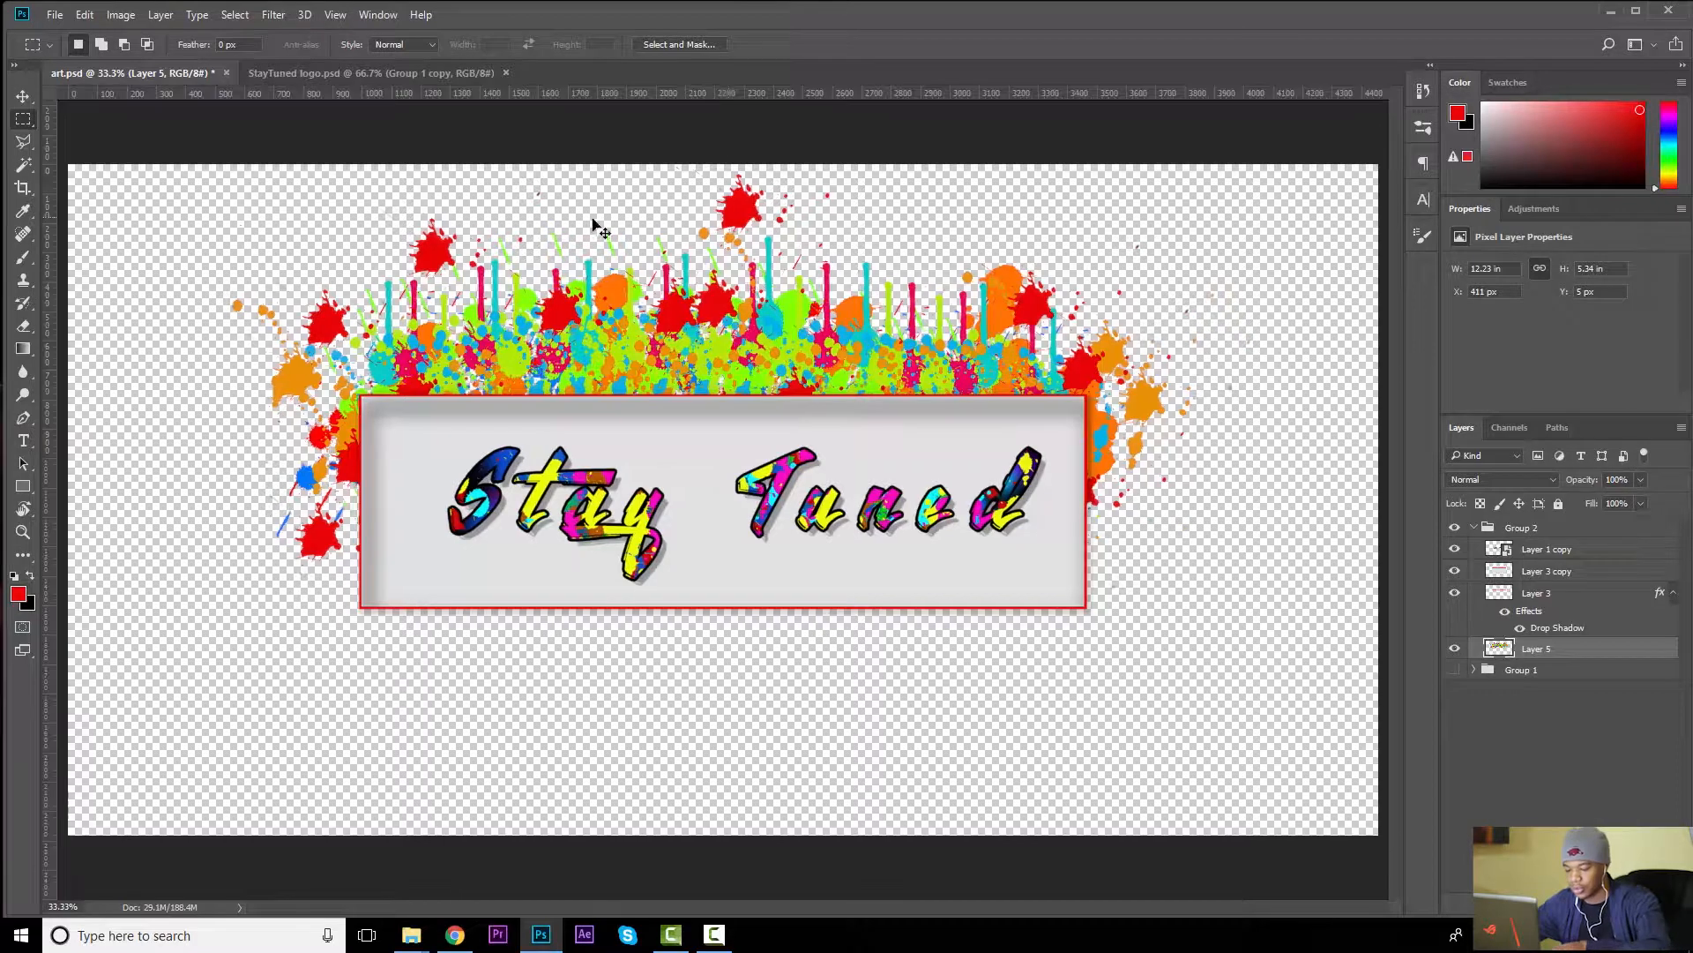
{"action": "left_click_drag", "start_coordinate": [711, 94], "coordinate": [696, 504]}
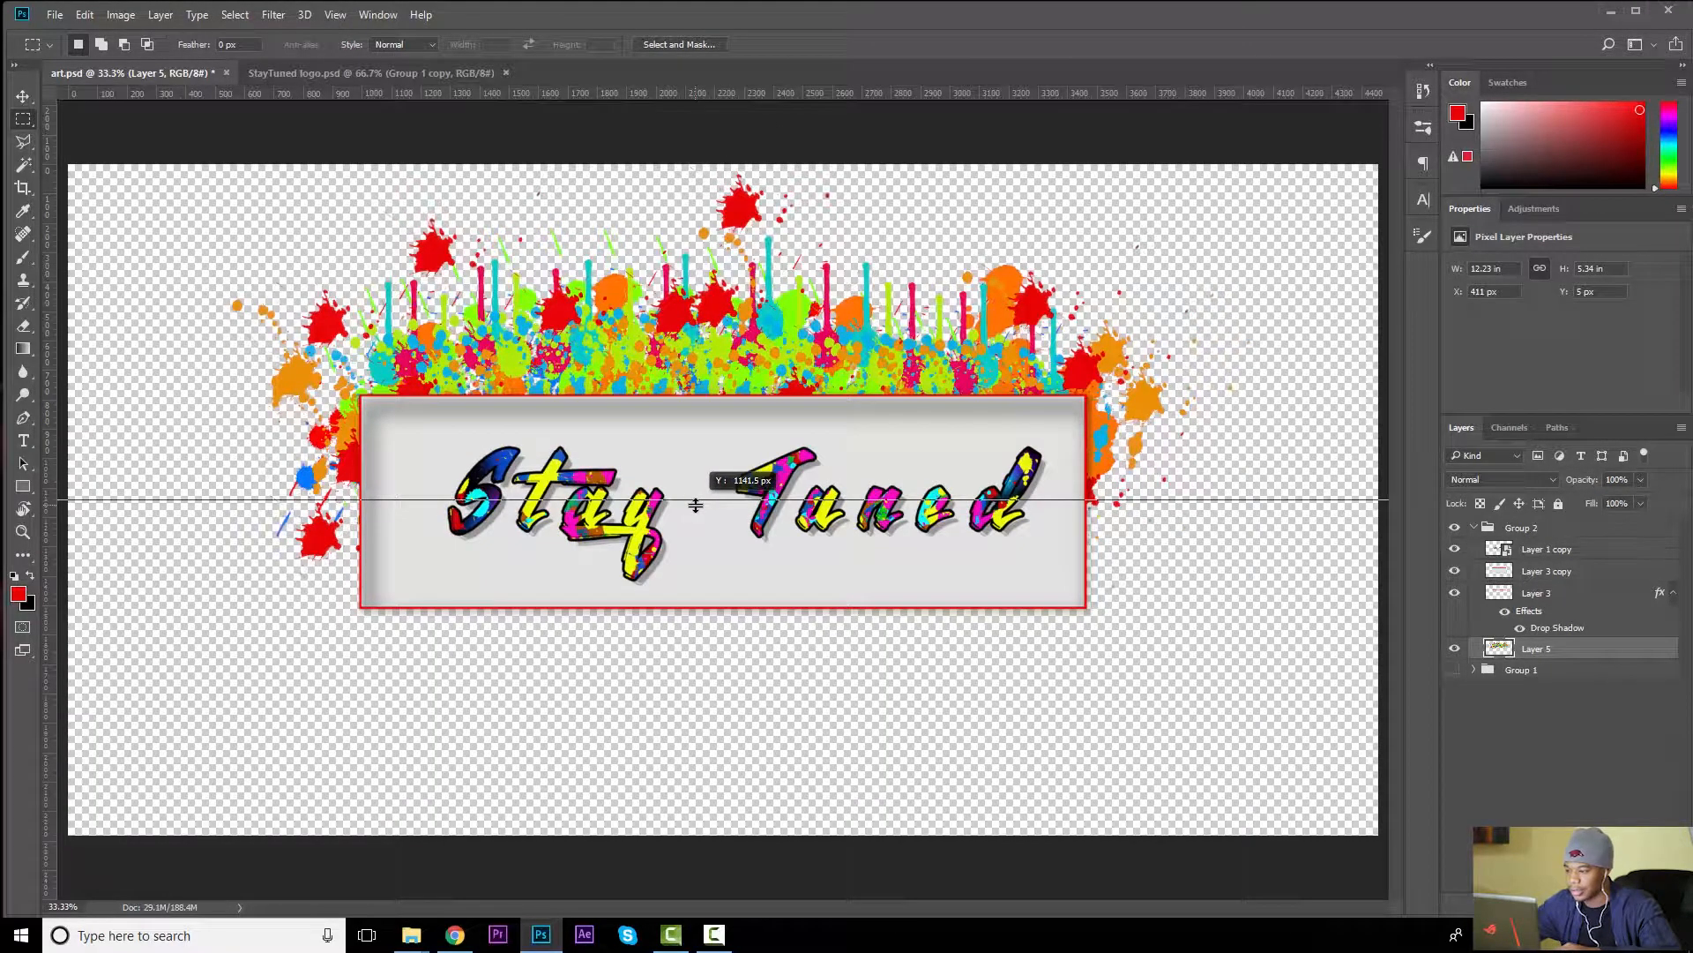
{"action": "left_click_drag", "start_coordinate": [696, 505], "coordinate": [696, 504]}
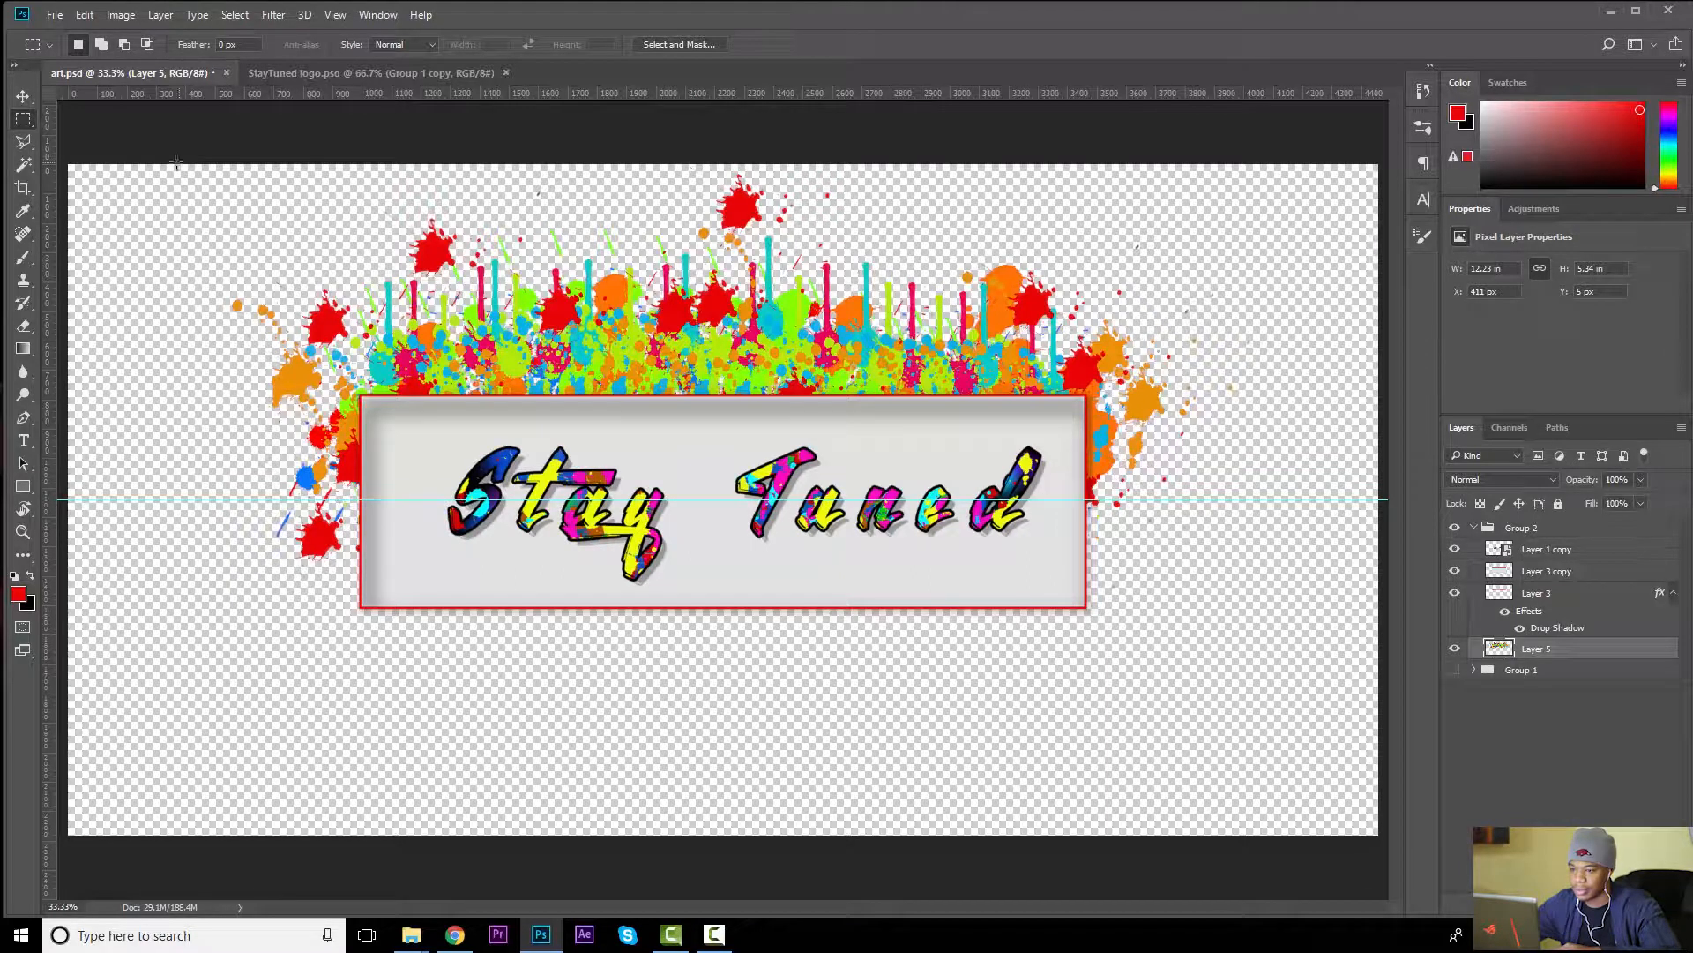
{"action": "left_click_drag", "start_coordinate": [158, 159], "coordinate": [1254, 501]}
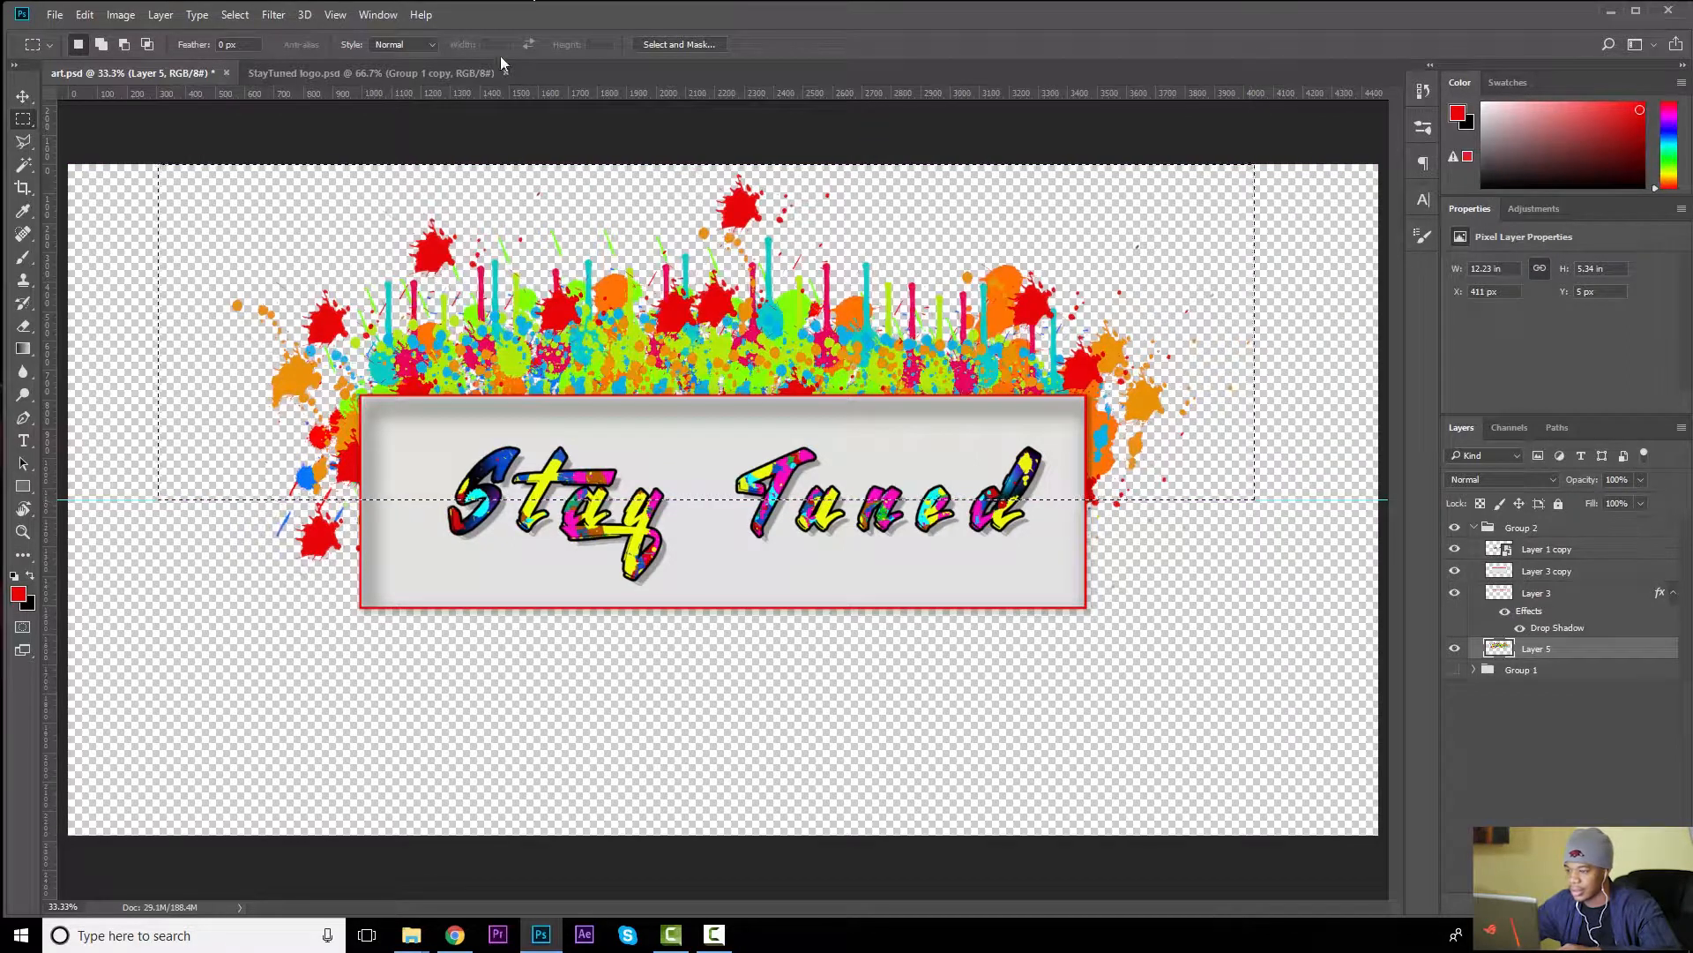
Invert the selection, delete the splatters outside the rectangle and below the guide on Layer 5, and clear the selection
{"action": "left_click", "coordinate": [235, 14]}
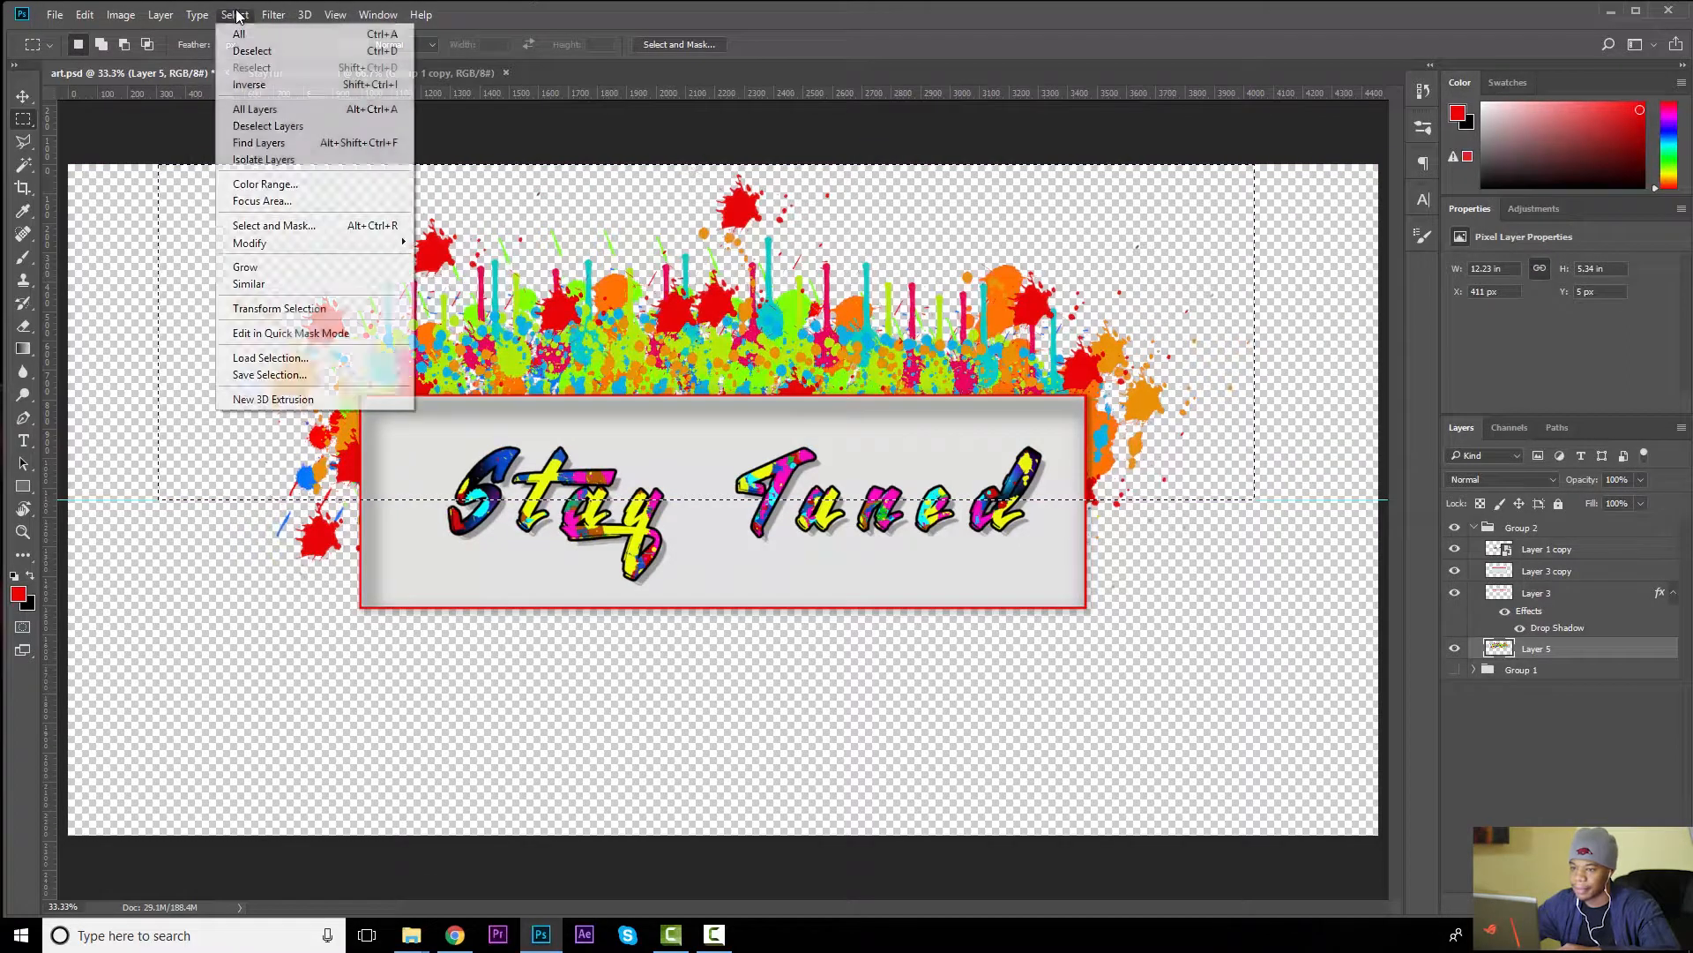
{"action": "left_click", "coordinate": [273, 85]}
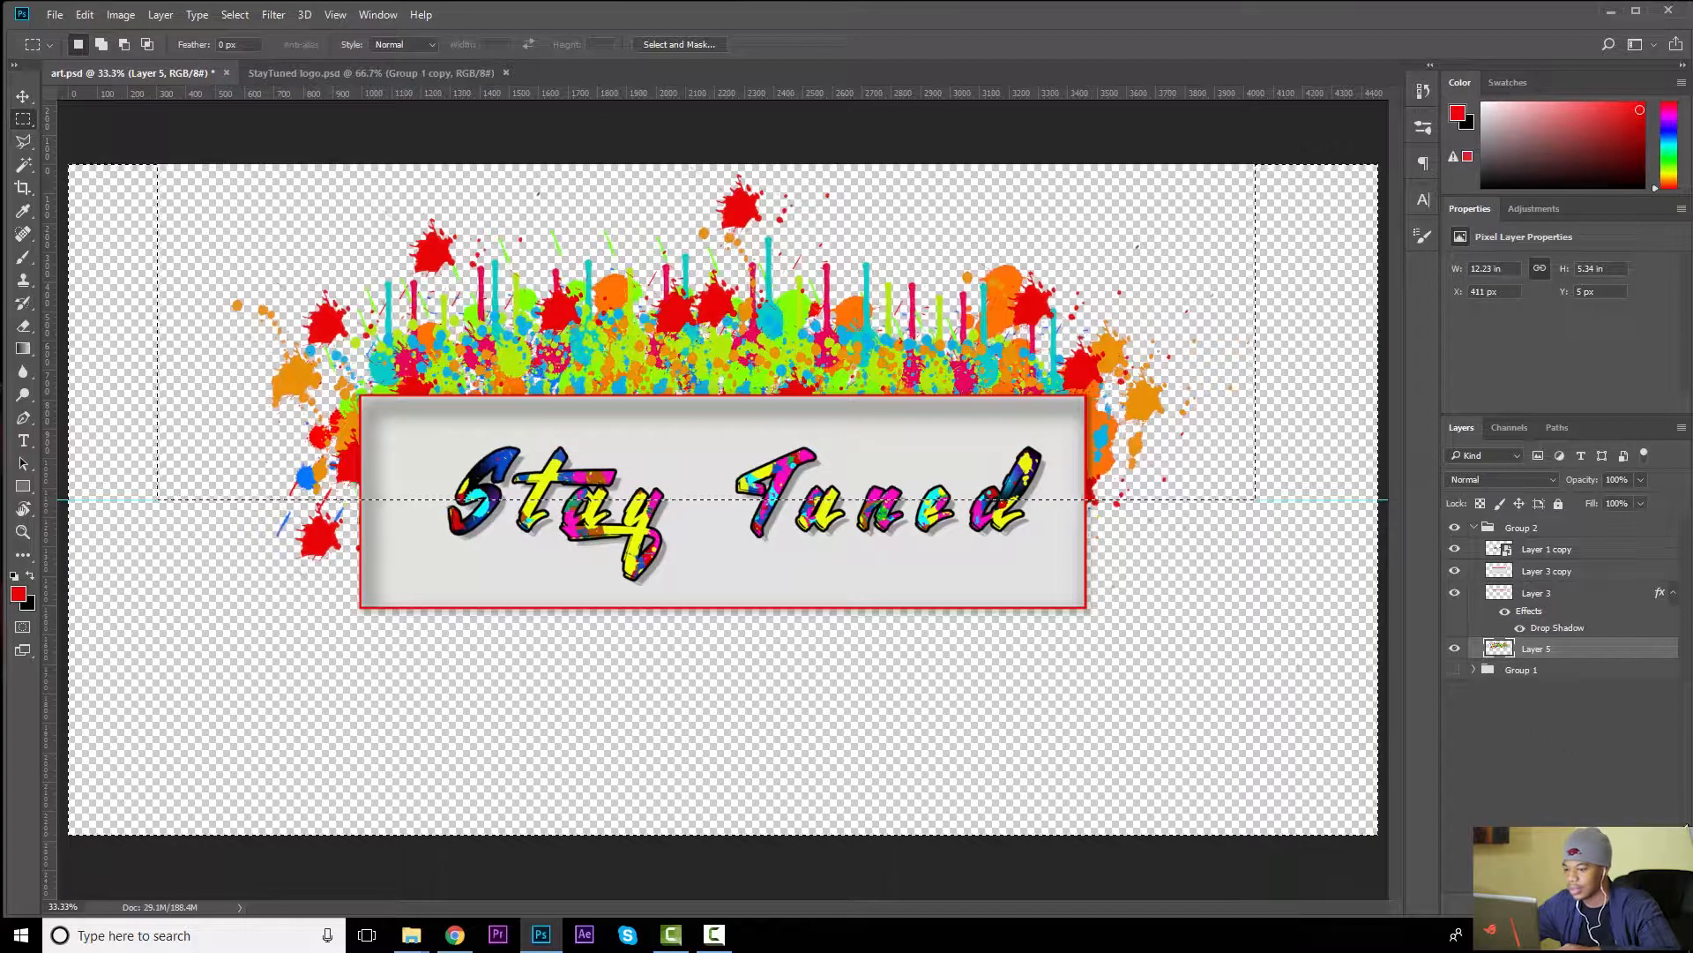
{"action": "key", "text": "Delete"}
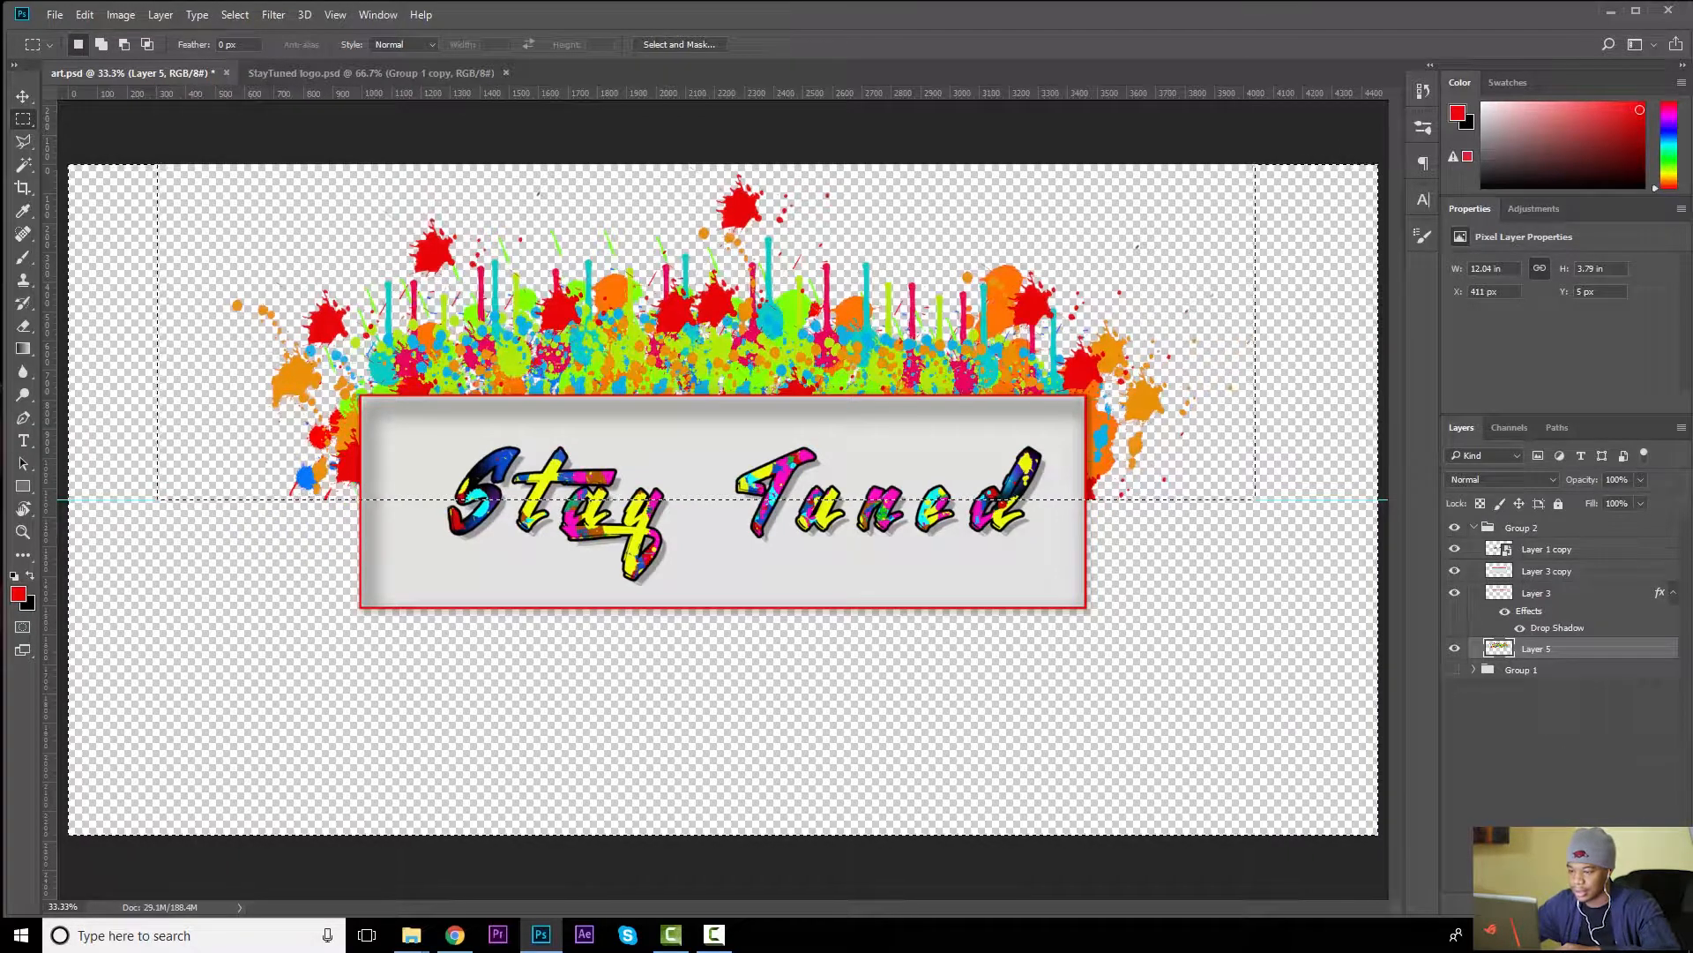
{"action": "key", "text": "ctrl+d"}
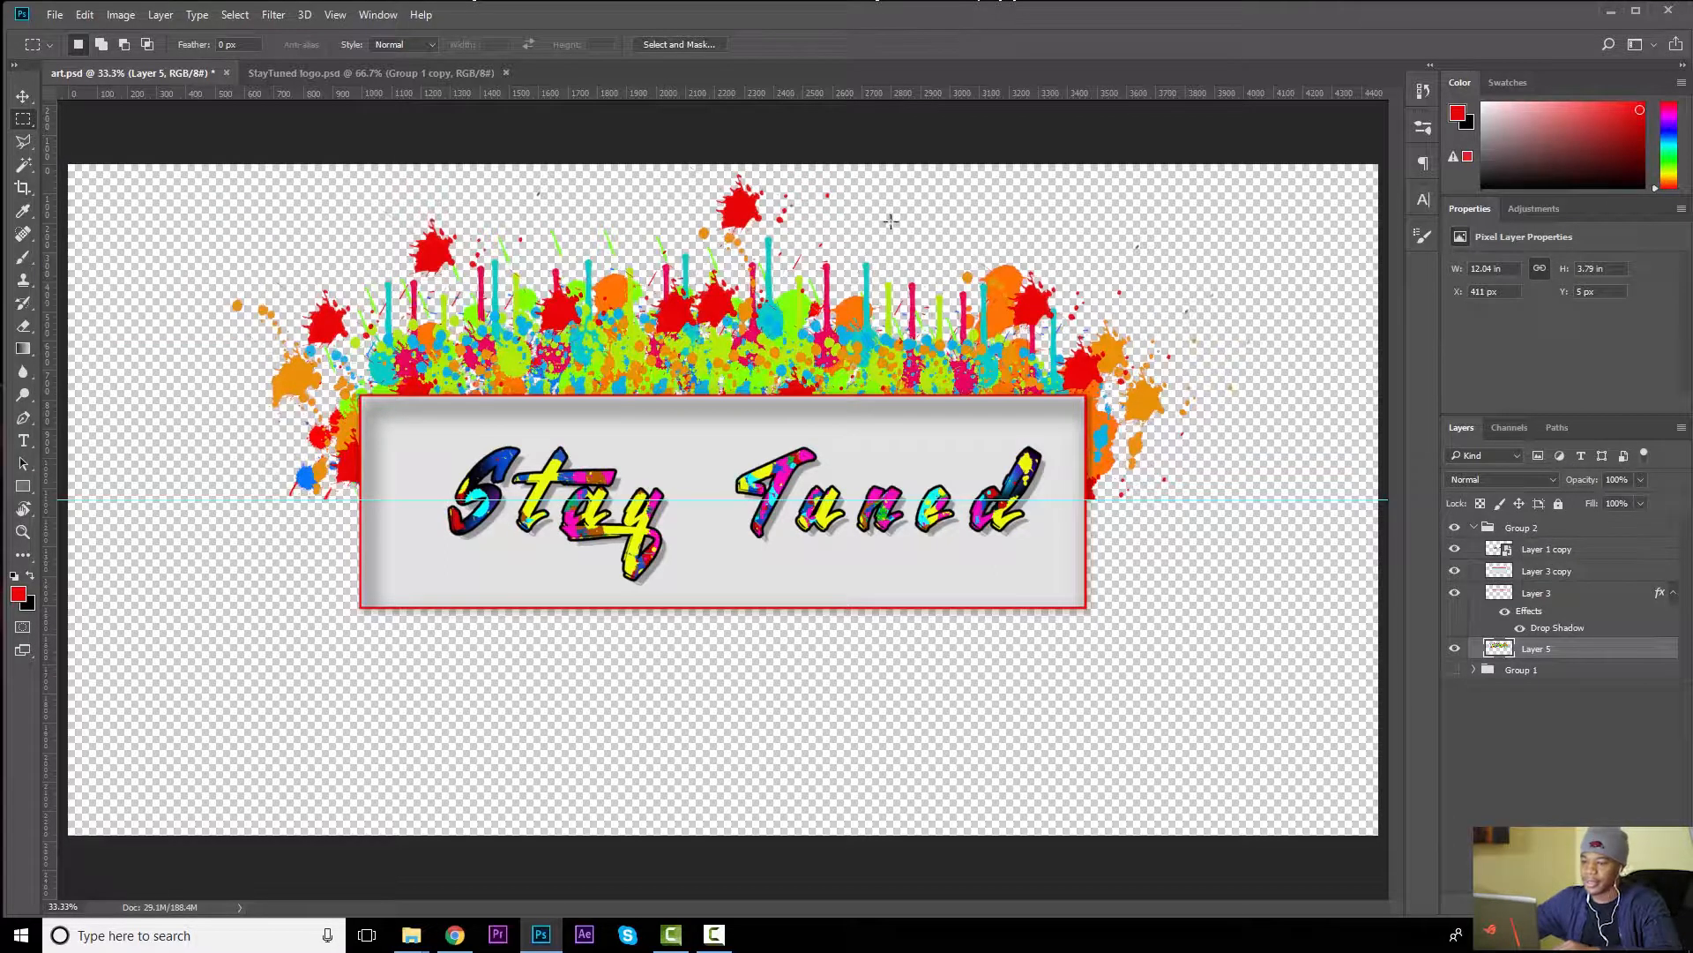
Duplicate the splatter layer Layer 5, keeping the copy directly above the original
{"action": "left_click", "coordinate": [23, 95]}
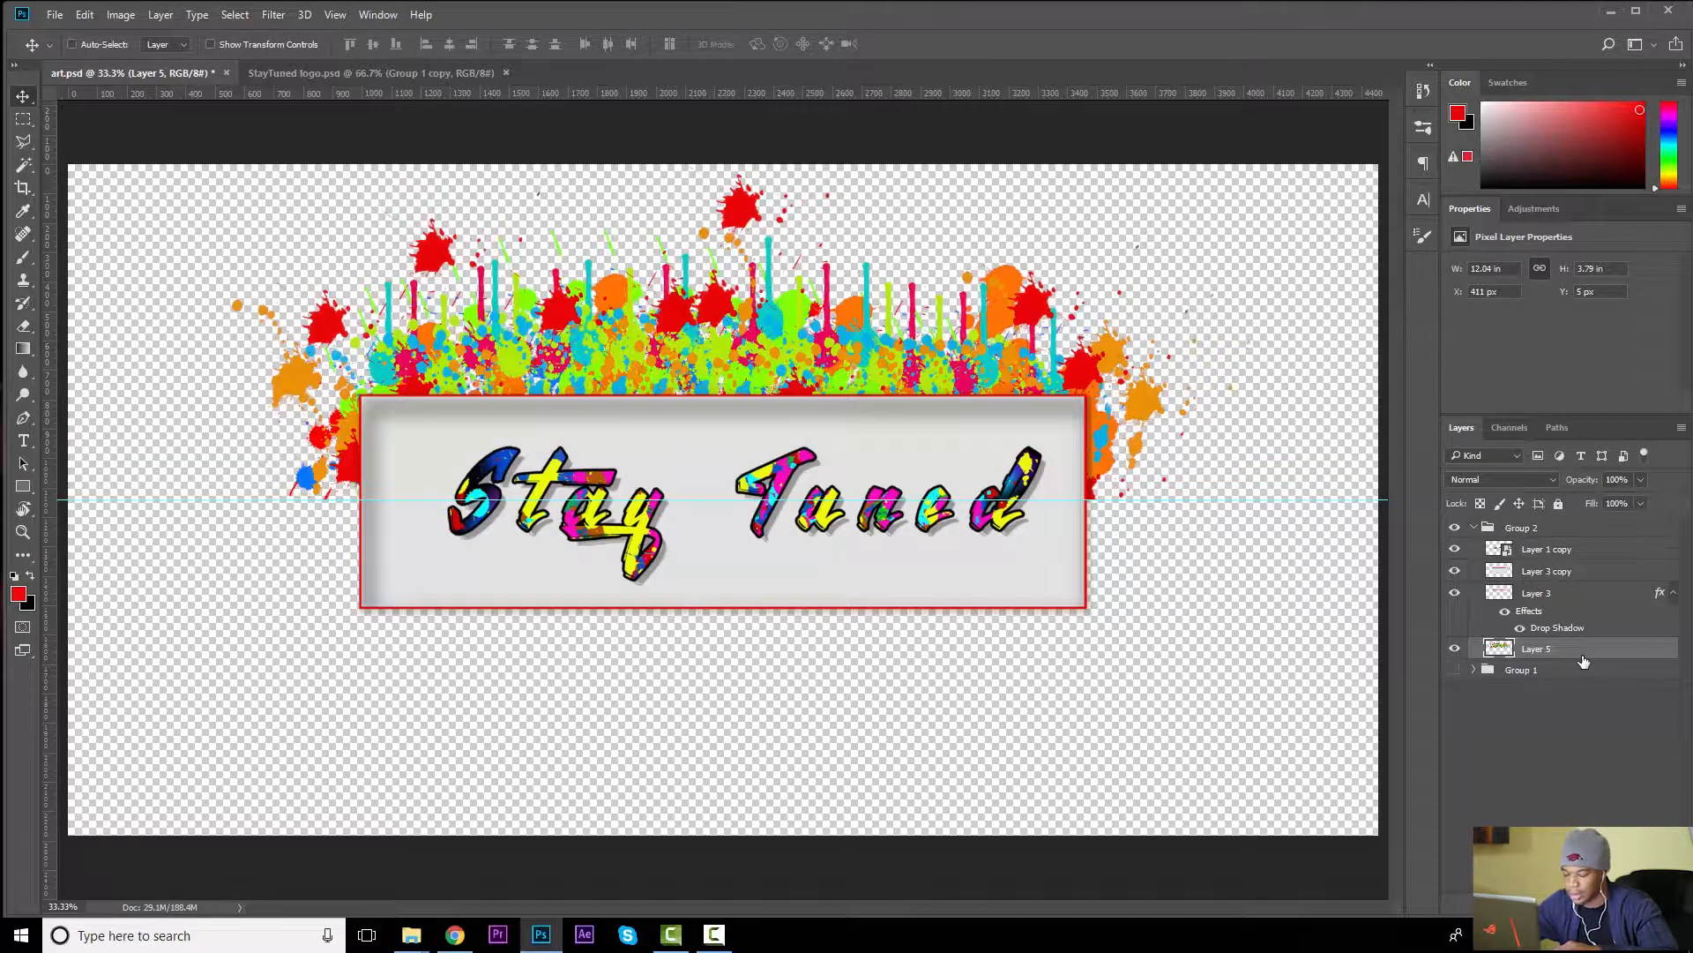
{"action": "key", "text": "ctrl+j"}
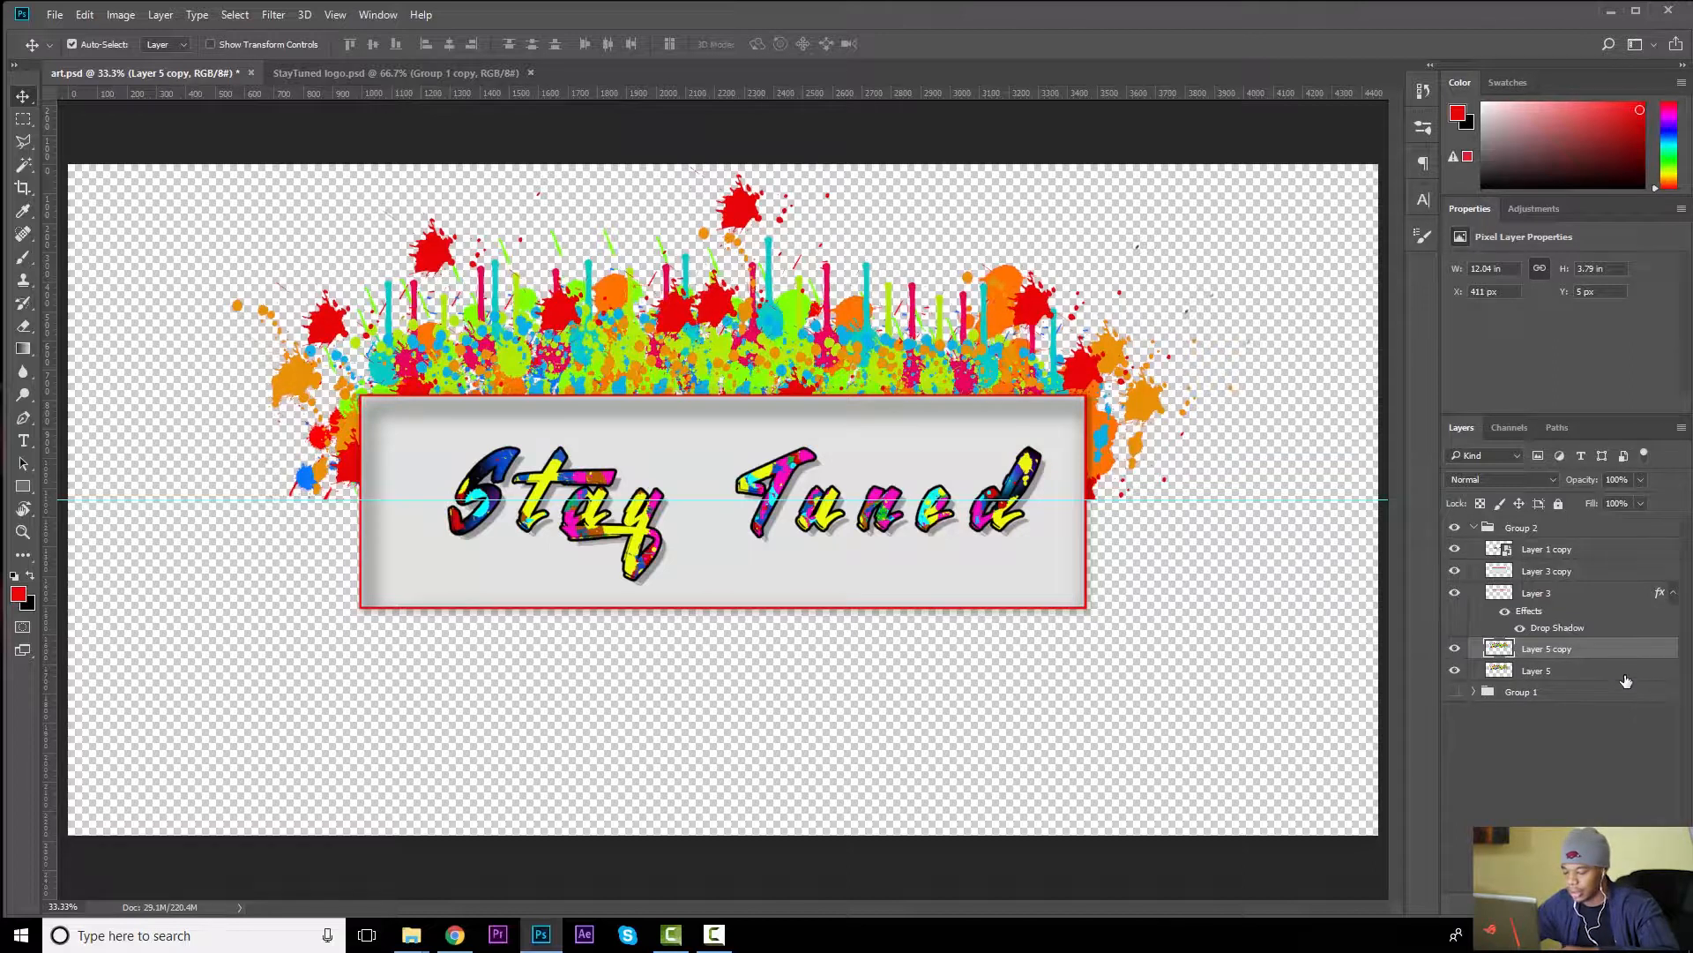
{"action": "key", "text": "ctrl+z"}
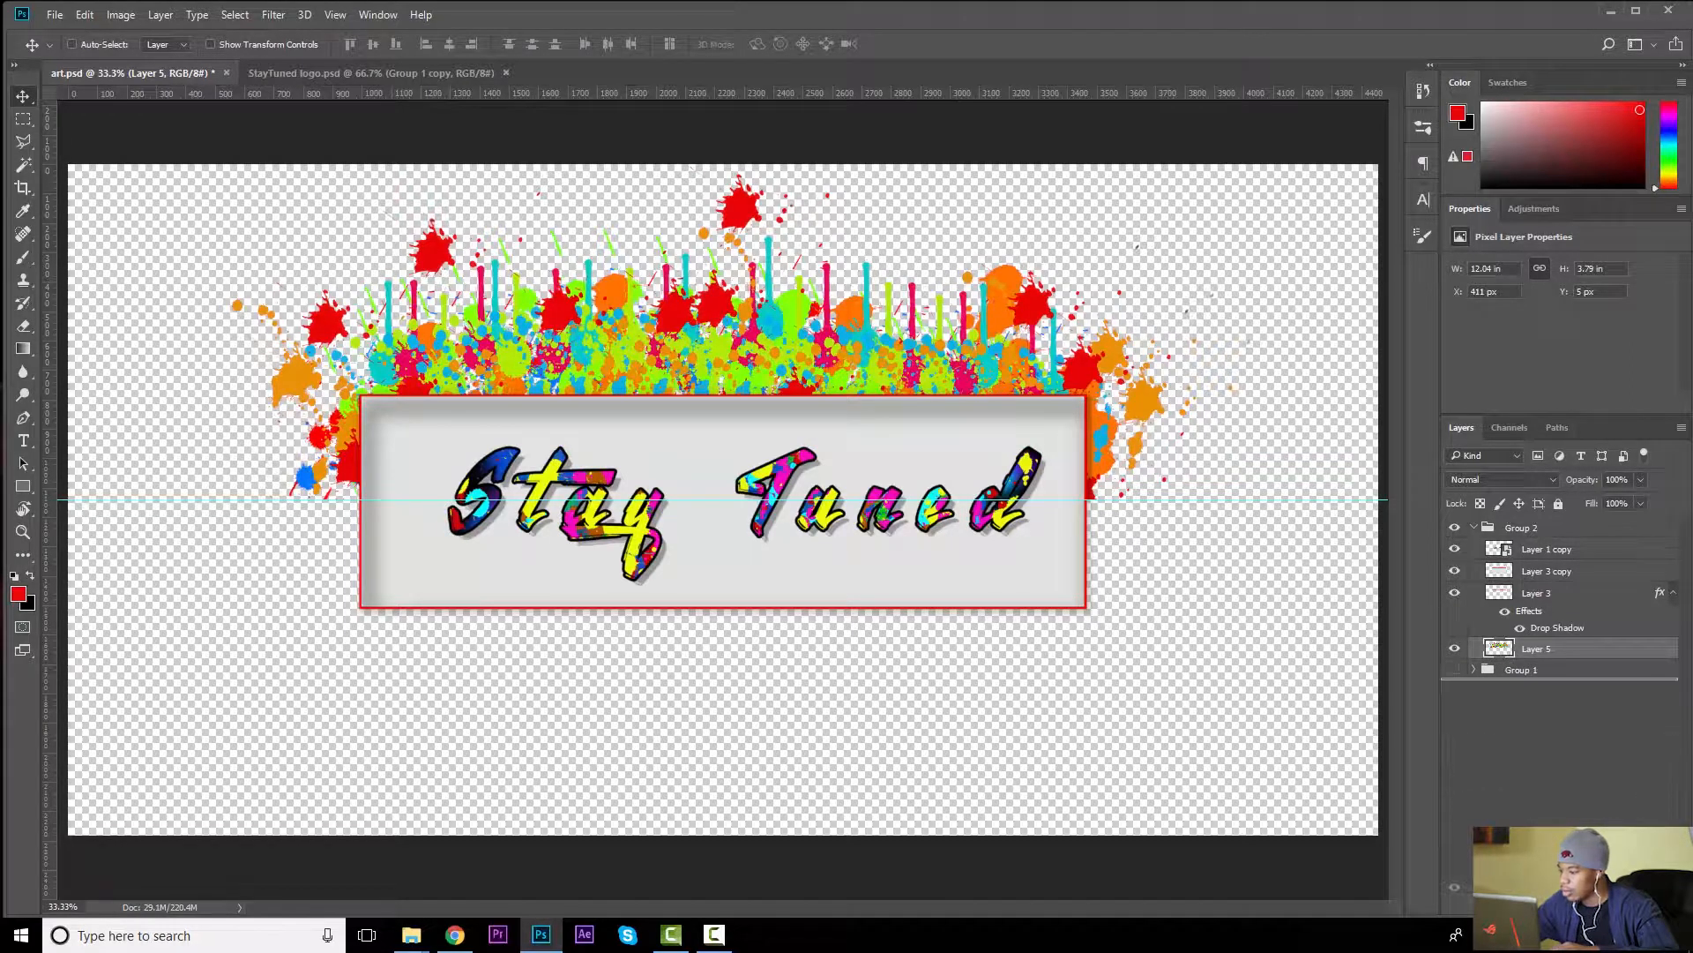
{"action": "key", "text": "Delete"}
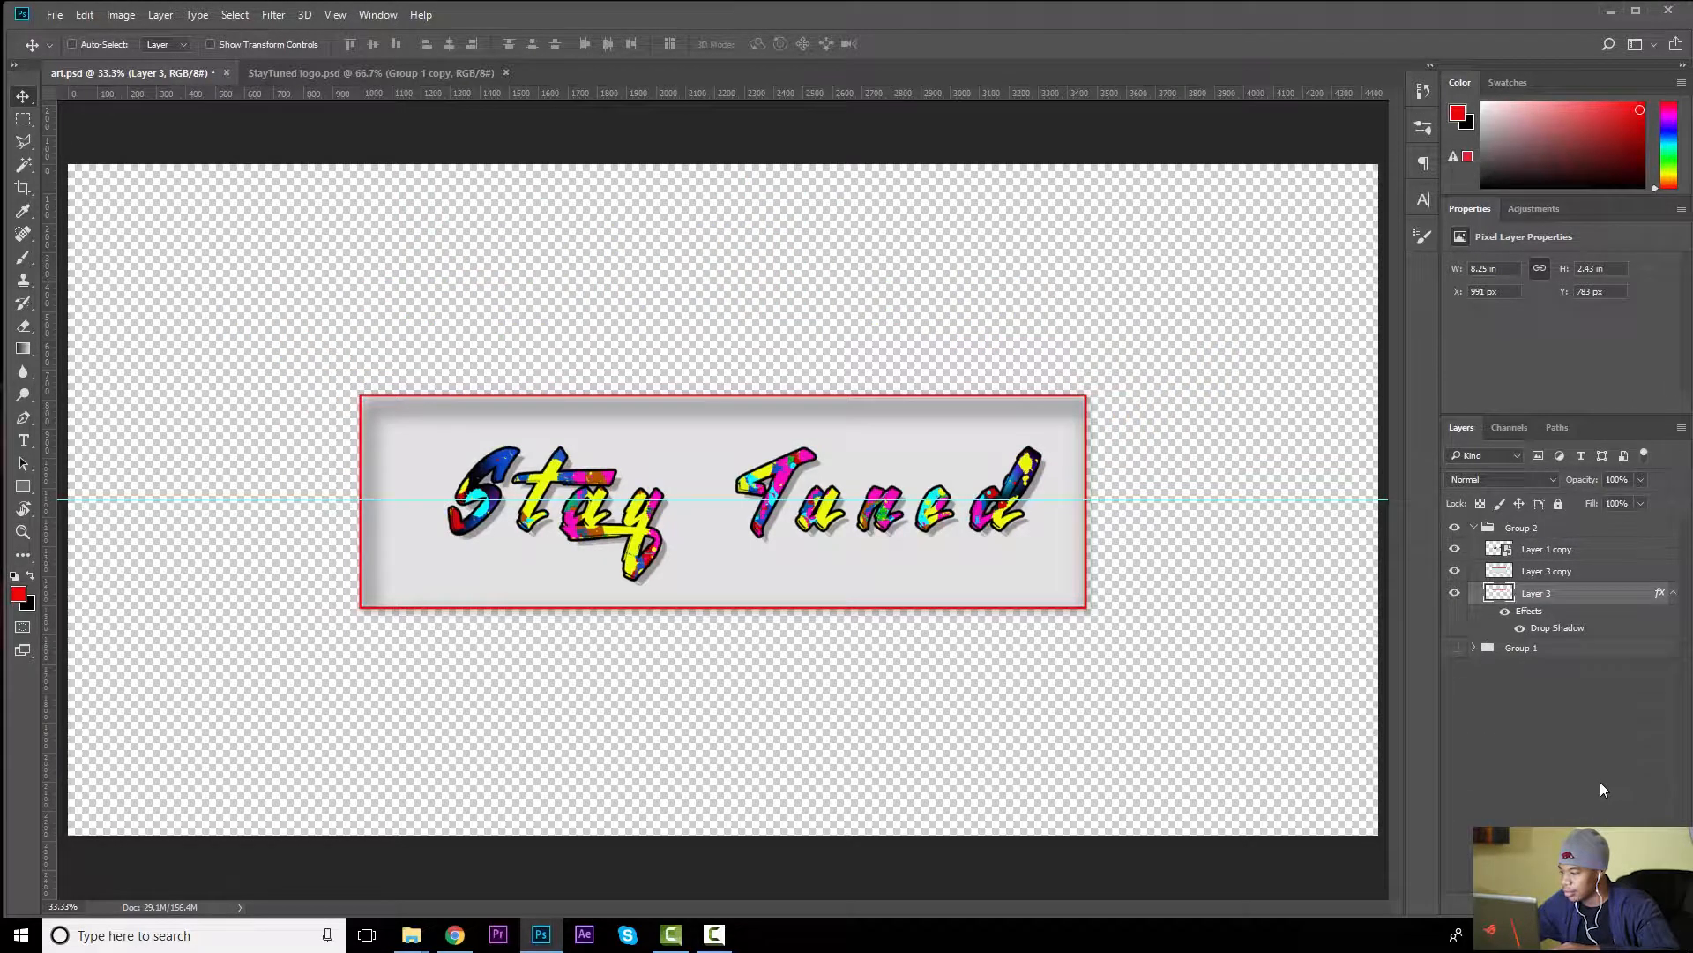
{"action": "key", "text": "ctrl+z"}
{"action": "left_click_drag", "start_coordinate": [1592, 653], "coordinate": [1649, 905]}
{"action": "left_click_drag", "start_coordinate": [822, 423], "coordinate": [812, 535]}
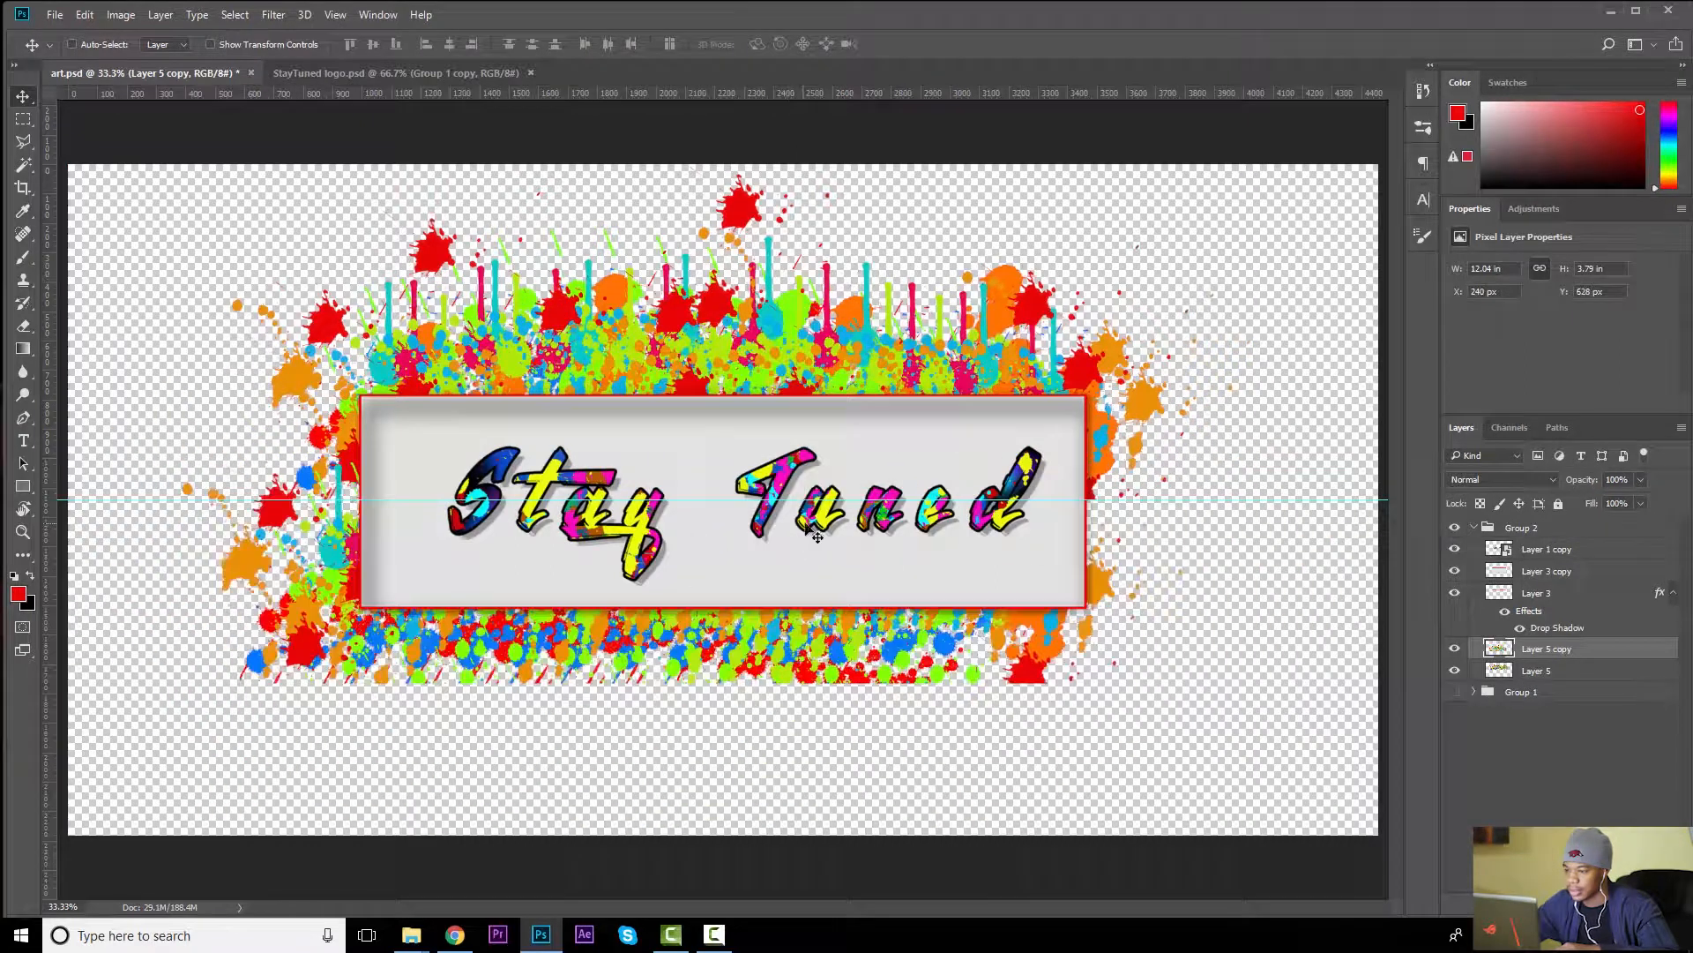
{"action": "key", "text": "ctrl+z"}
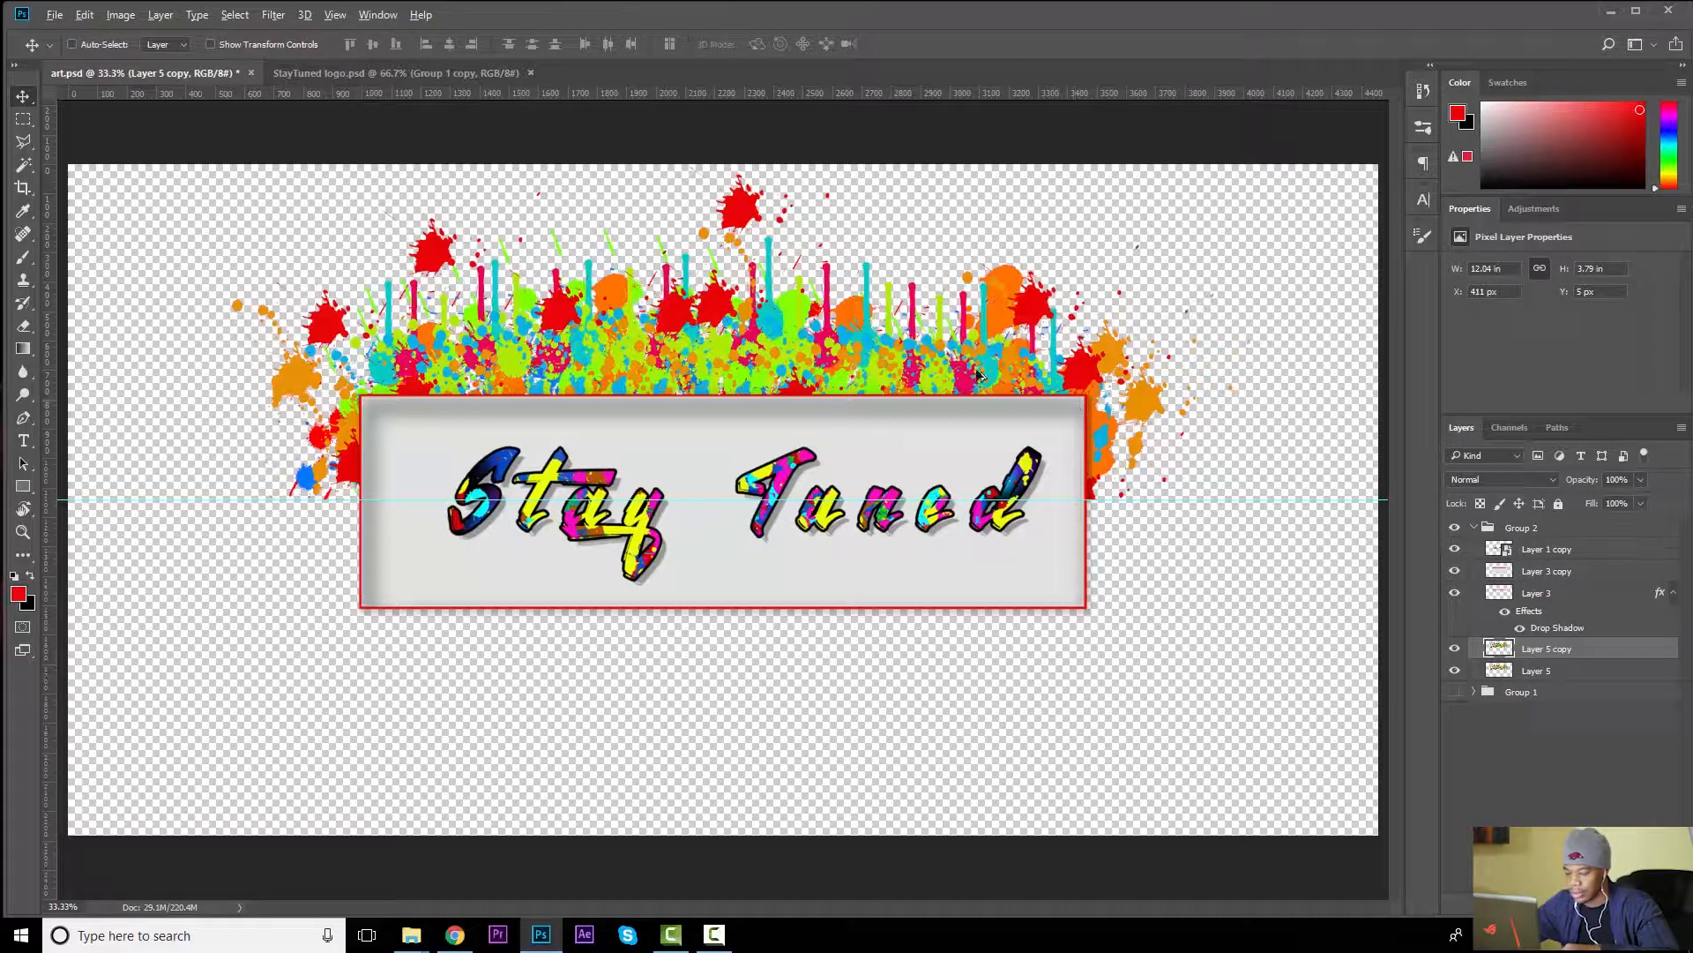
{"action": "left_click_drag", "start_coordinate": [763, 360], "coordinate": [839, 622]}
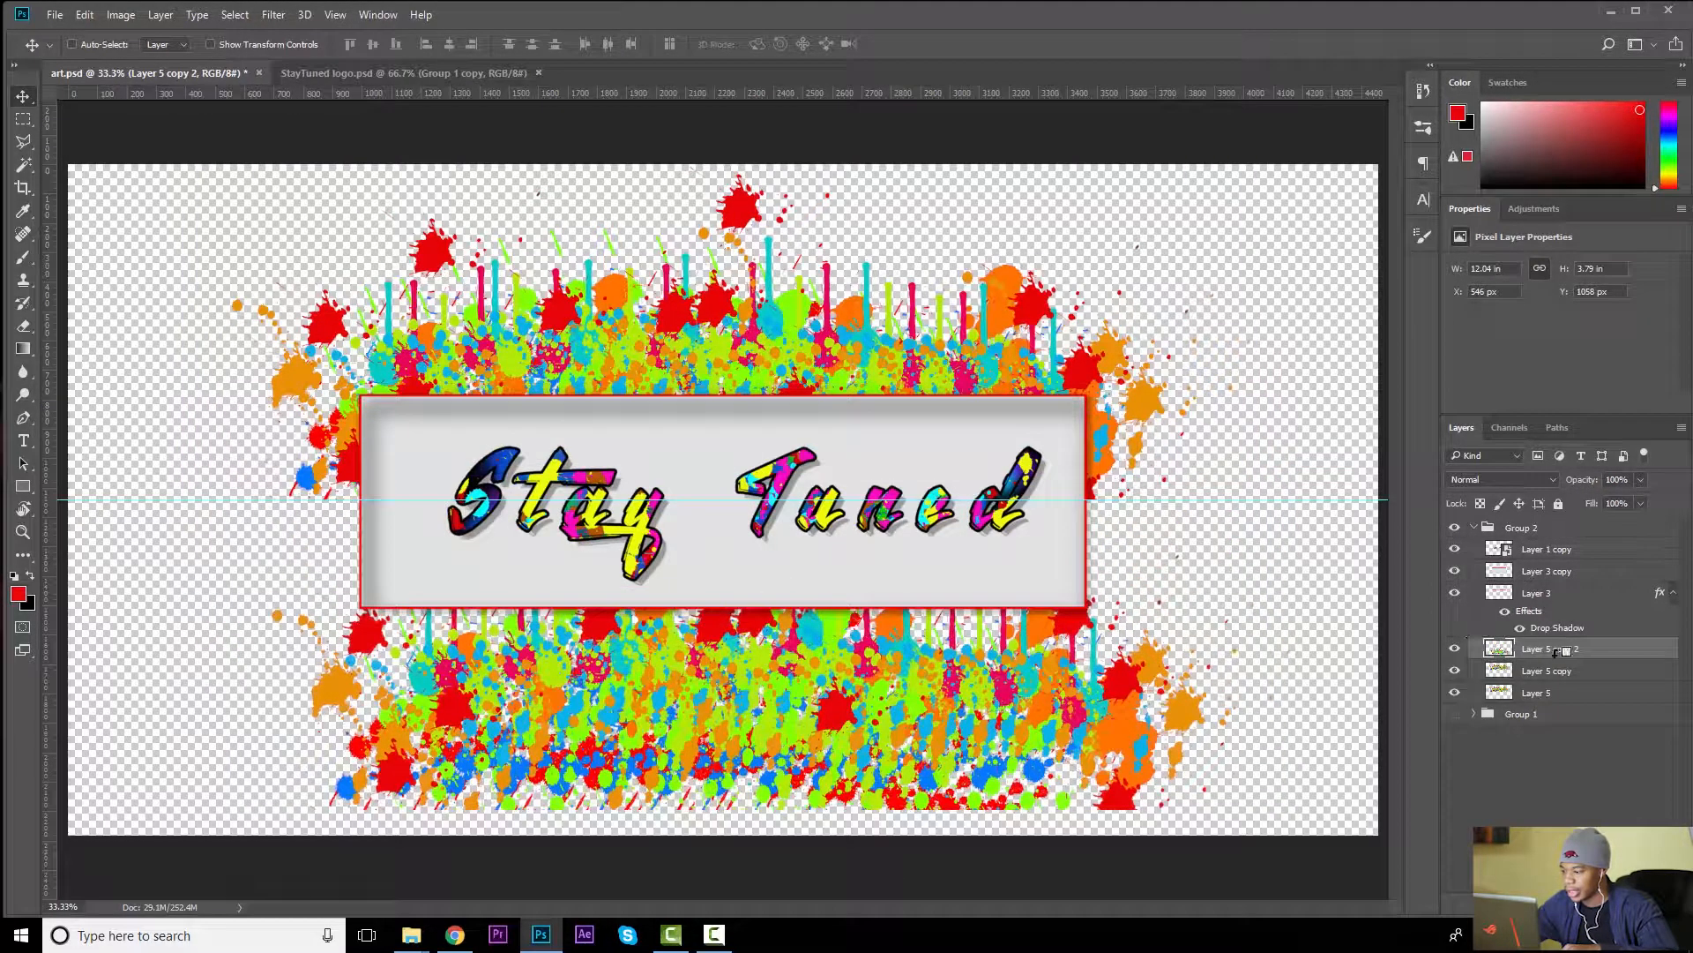
{"action": "key", "text": "ctrl+z"}
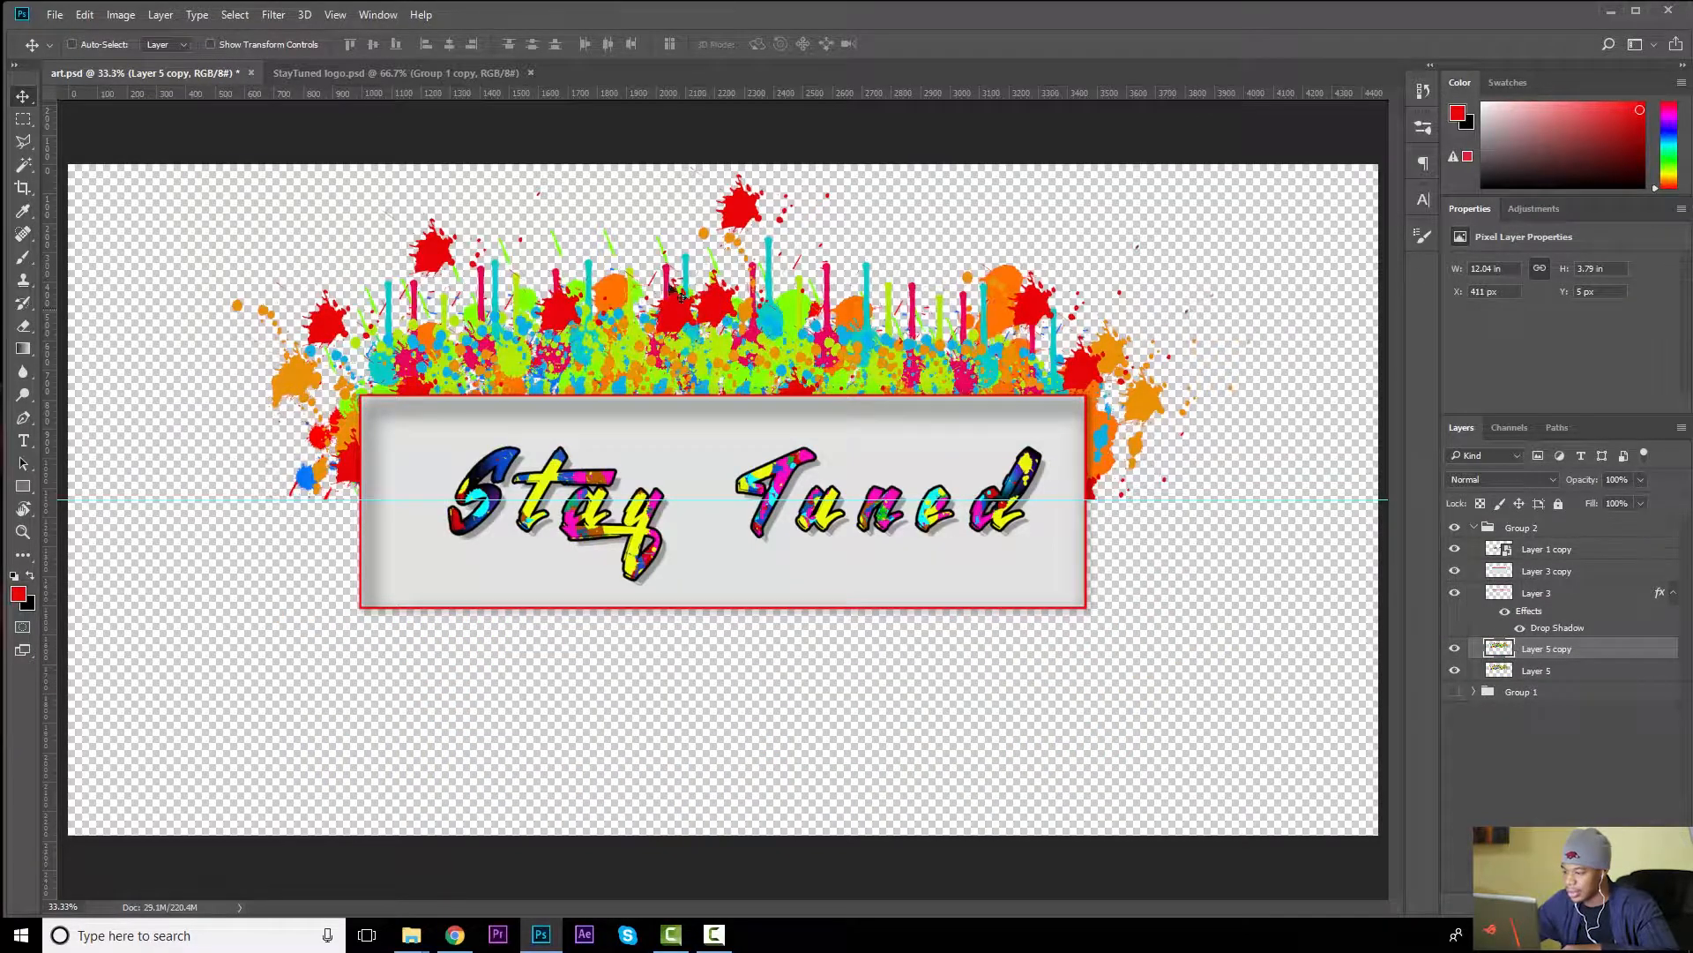
Rotate Layer 5 copy by 180° and move it straight down until its upper edge meets the guide at Y 1142 px
{"action": "key", "text": "ctrl+t"}
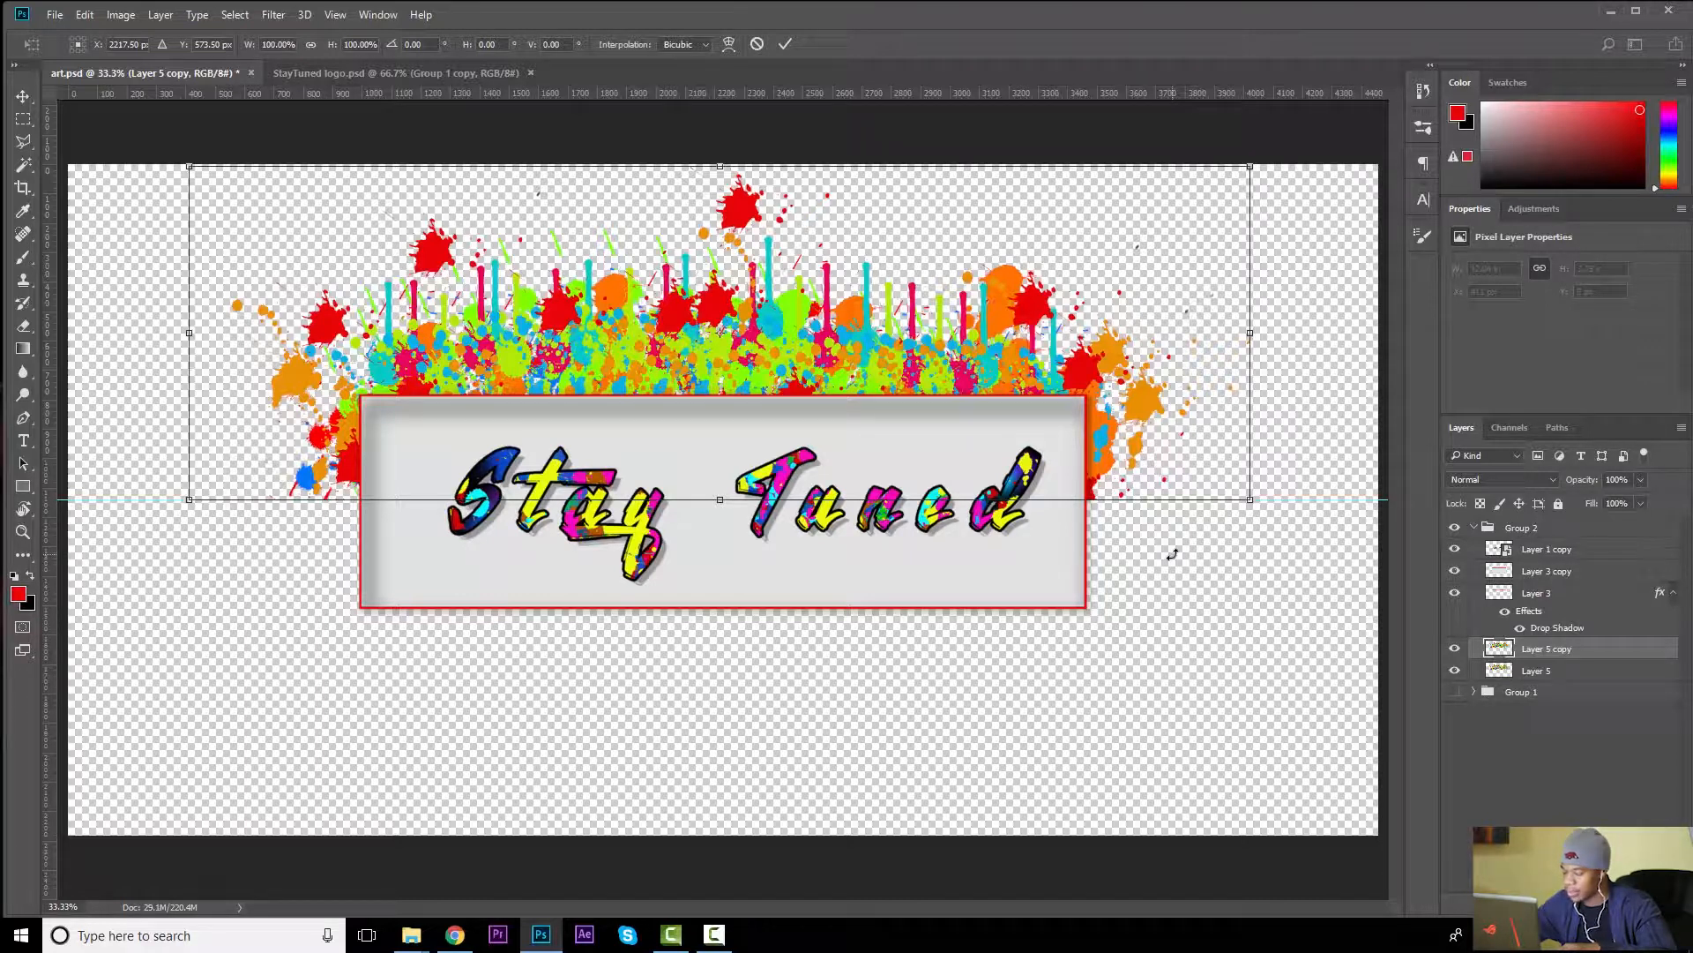
{"action": "left_click_drag", "start_coordinate": [1174, 553], "coordinate": [604, 280]}
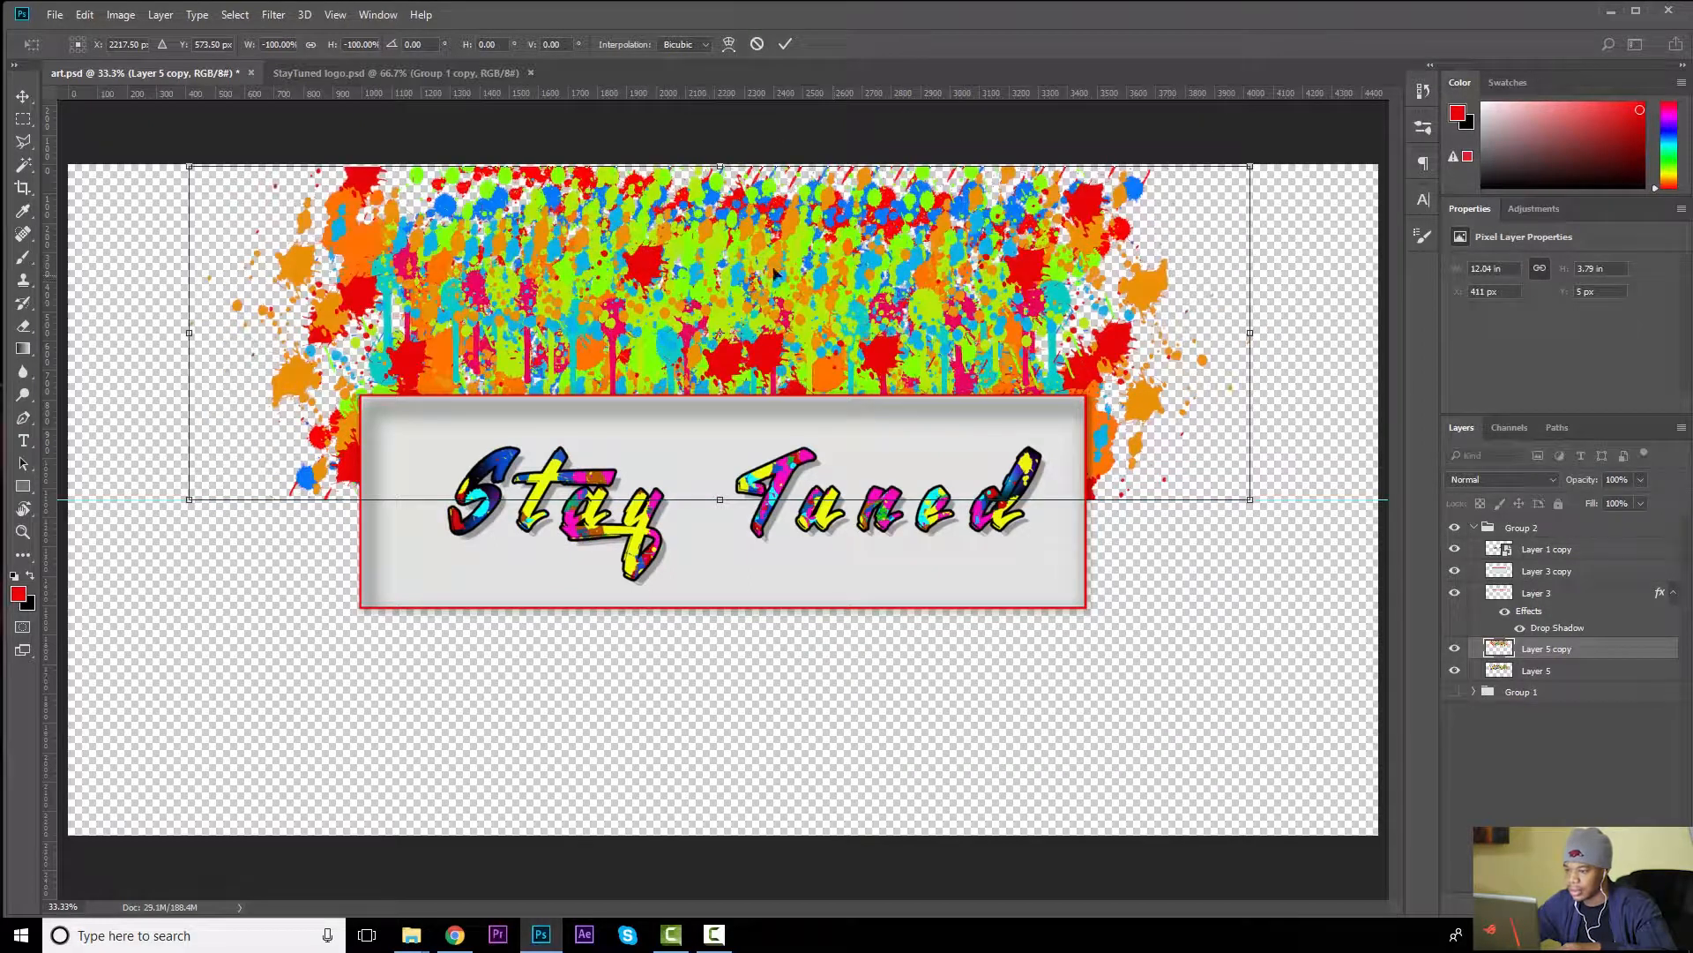
{"action": "left_click", "coordinate": [26, 96]}
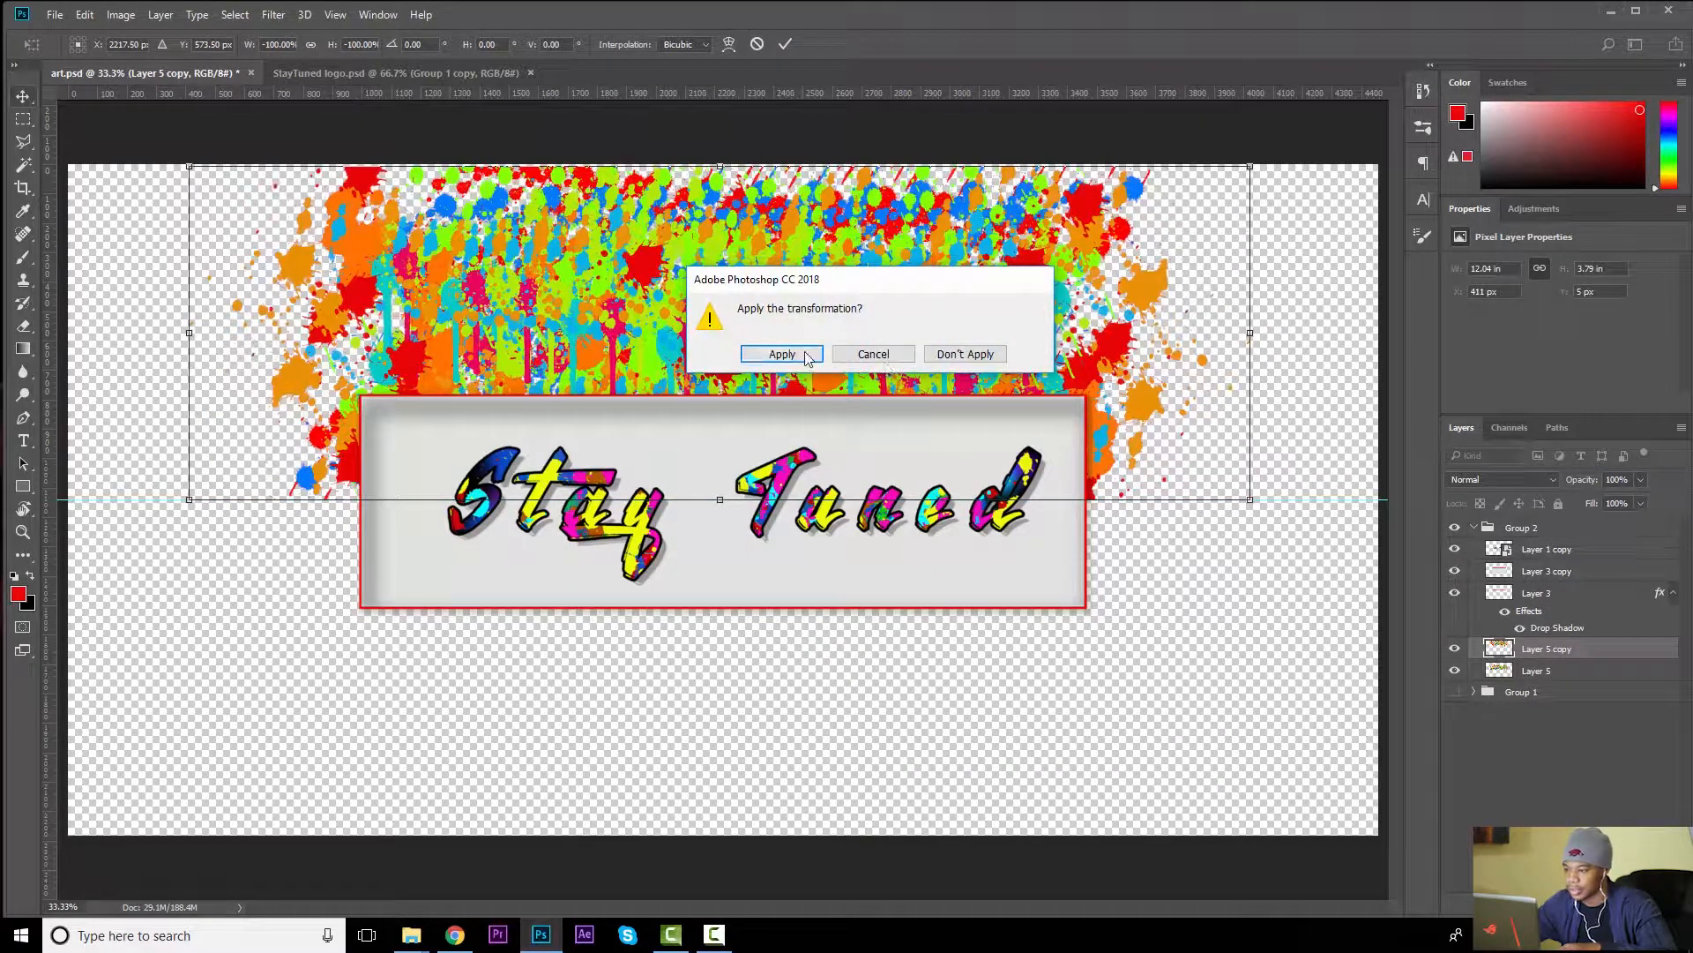
{"action": "key", "text": "Return"}
{"action": "left_click_drag", "start_coordinate": [767, 313], "coordinate": [788, 609]}
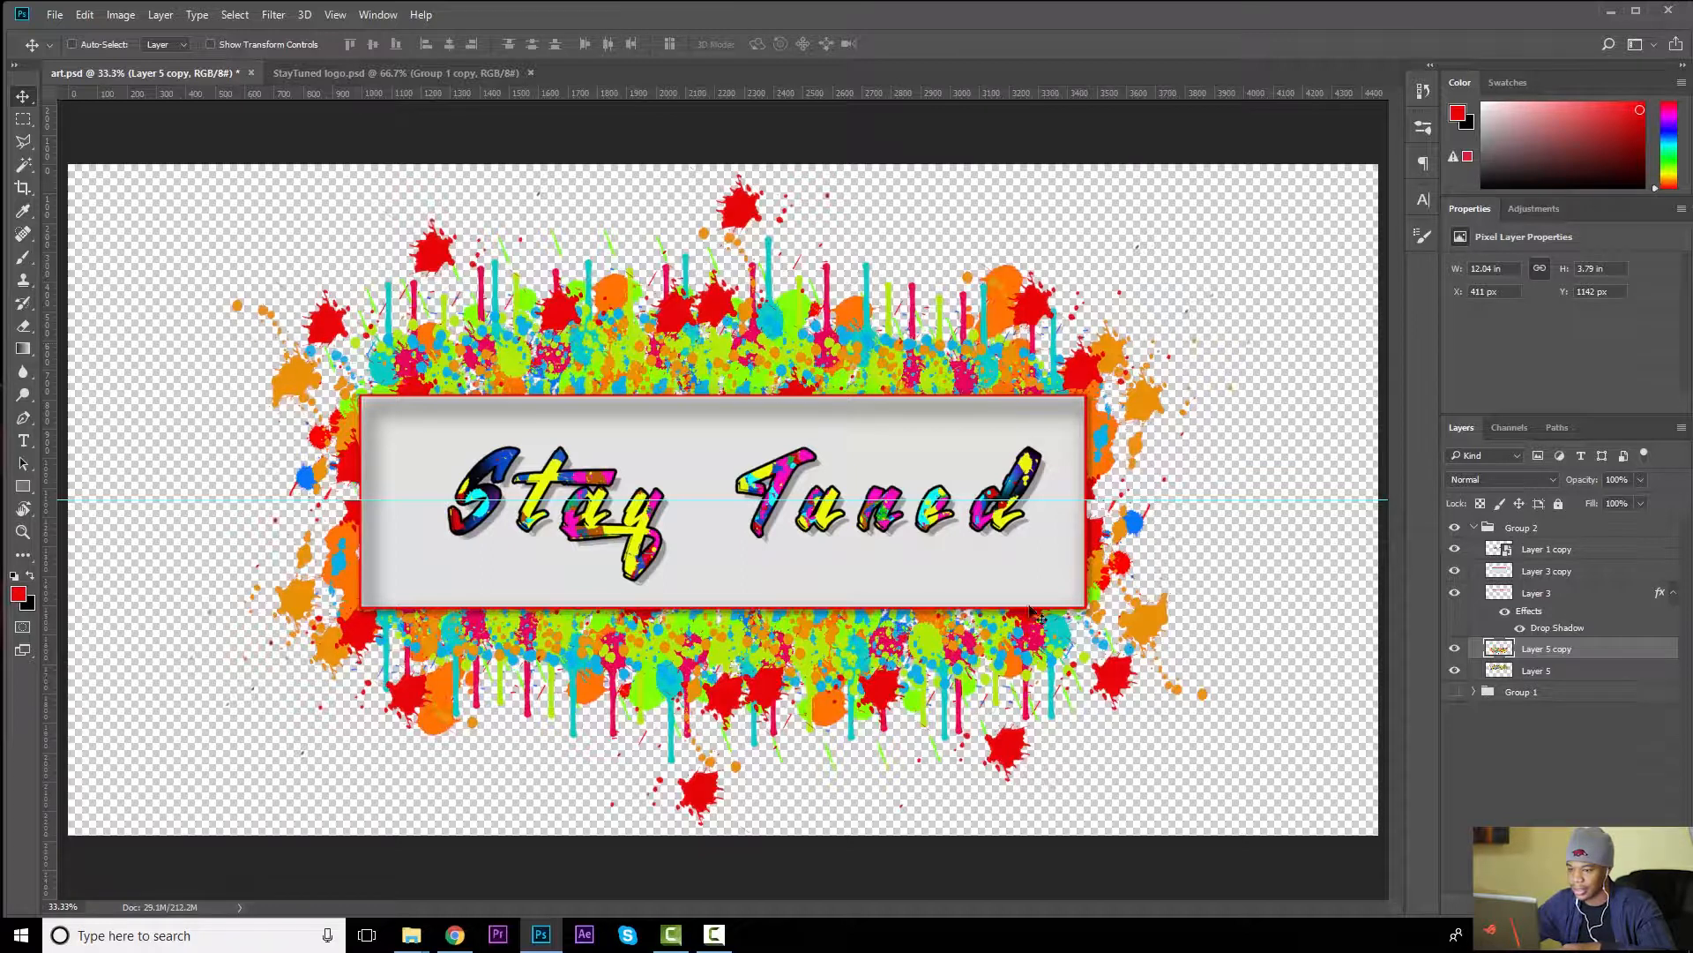
Flip Layer 5 copy horizontally so the lower splatters mirror the ones above the banner
{"action": "key", "text": "ctrl"}
{"action": "key", "text": "ctrl+t"}
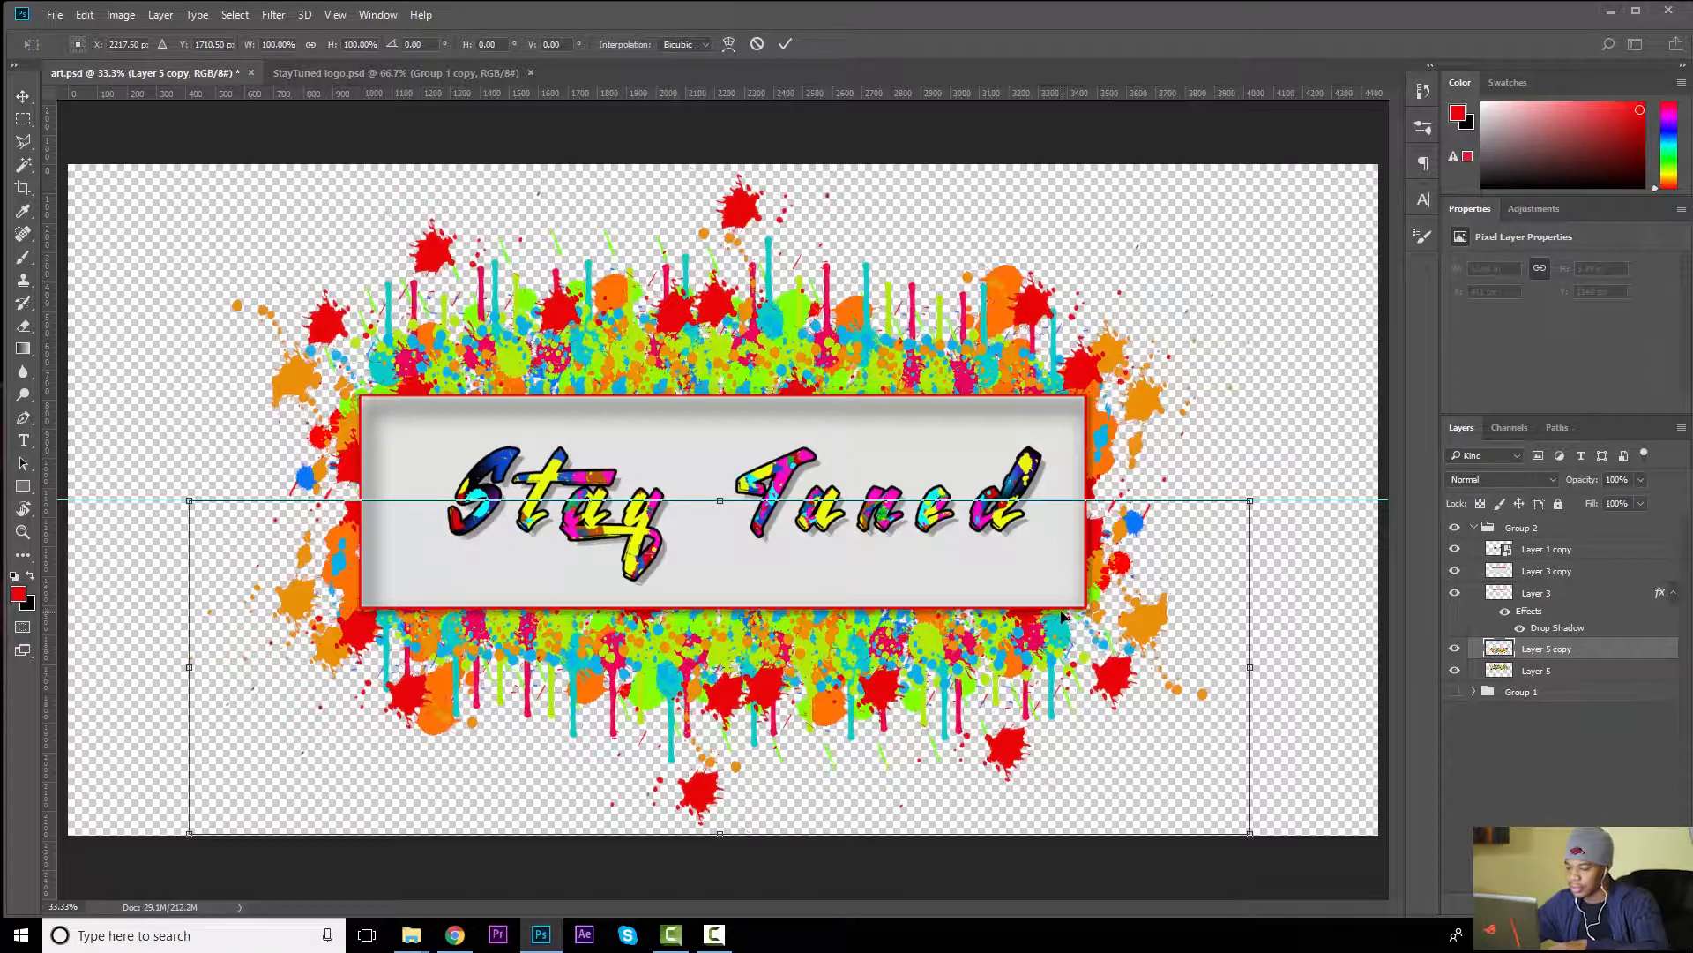
{"action": "right_click", "coordinate": [1058, 614]}
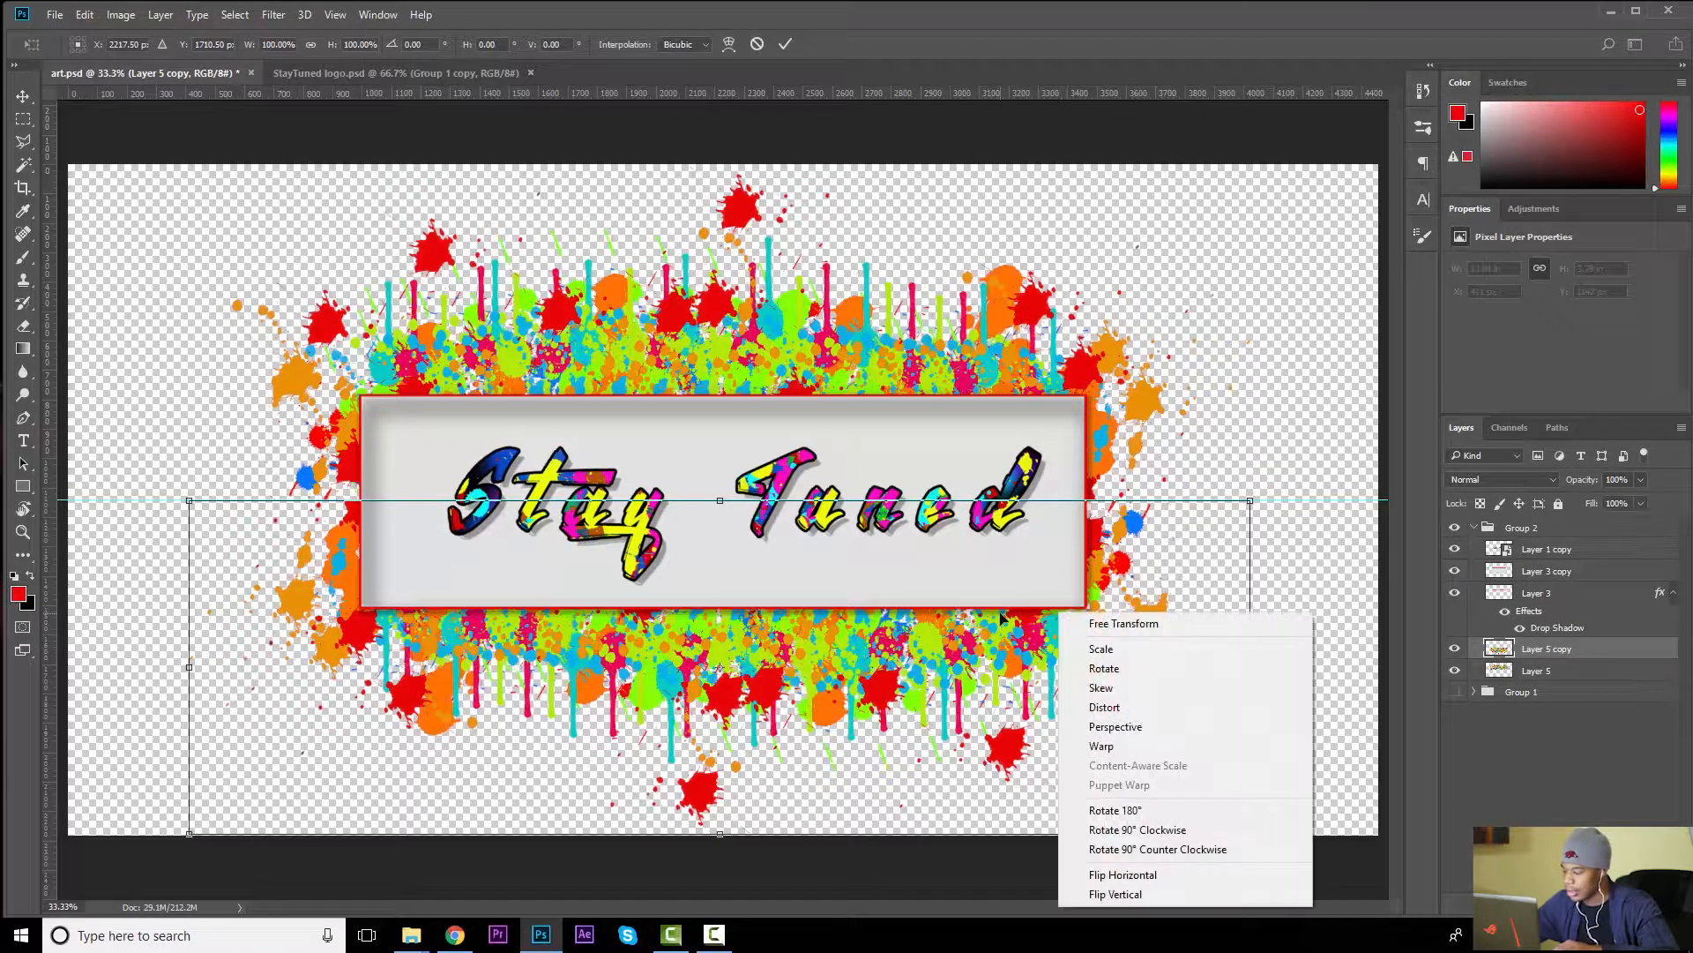
{"action": "left_click", "coordinate": [1156, 874]}
{"action": "key", "text": "Return"}
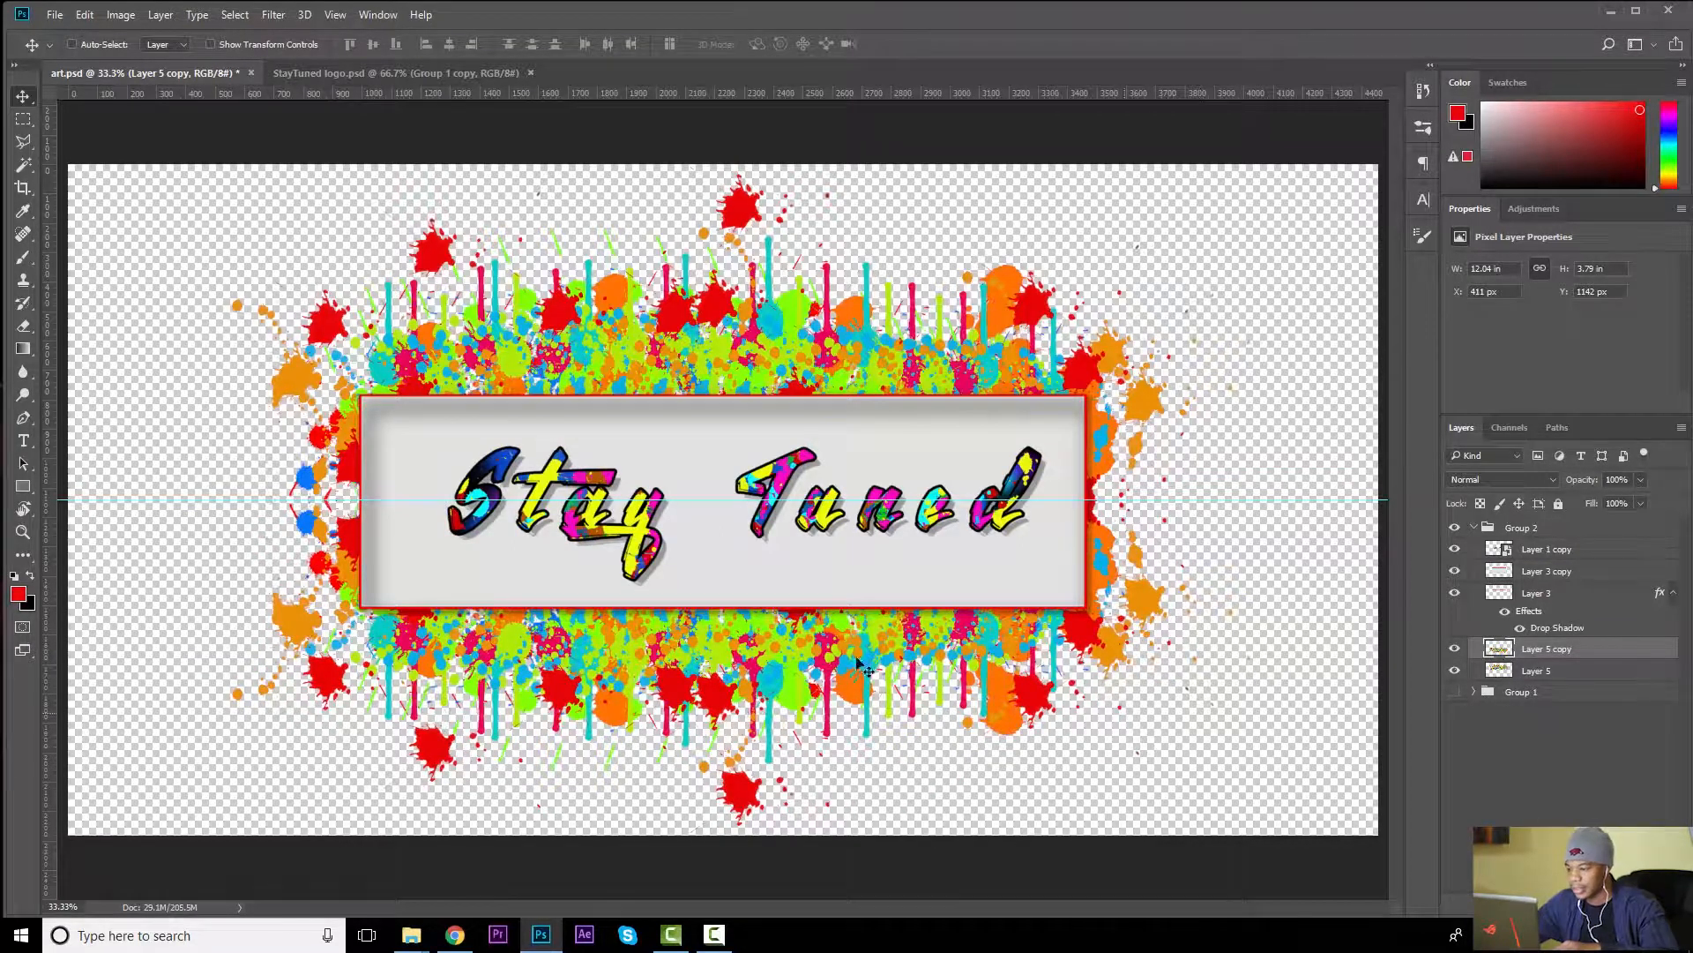